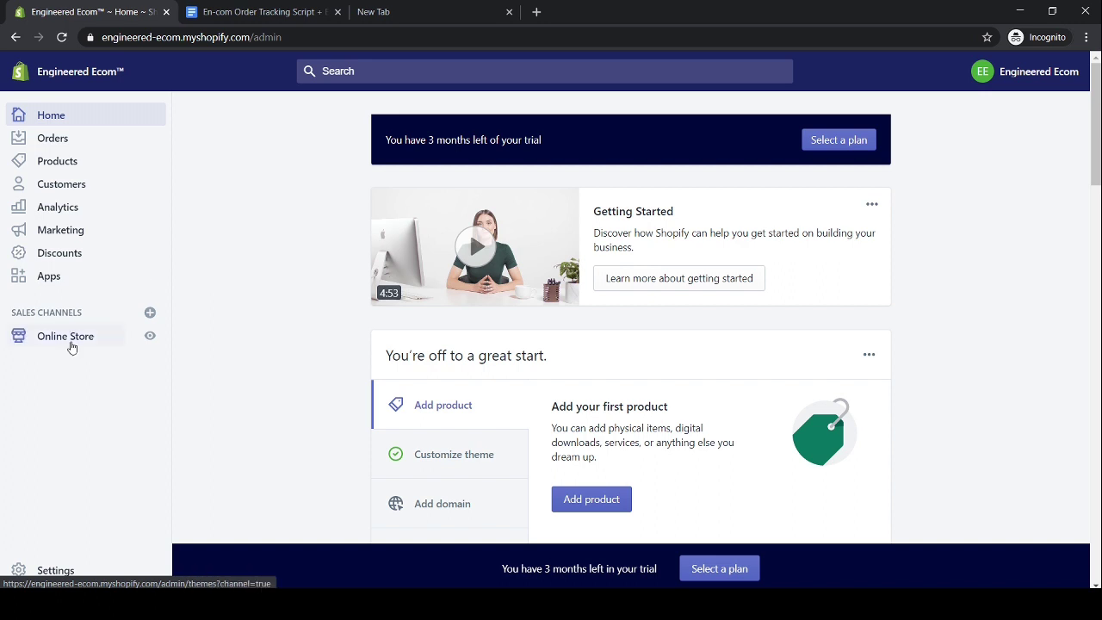
Step: Create and save a new online store page titled "Track Your Order"
left_click(72, 346)
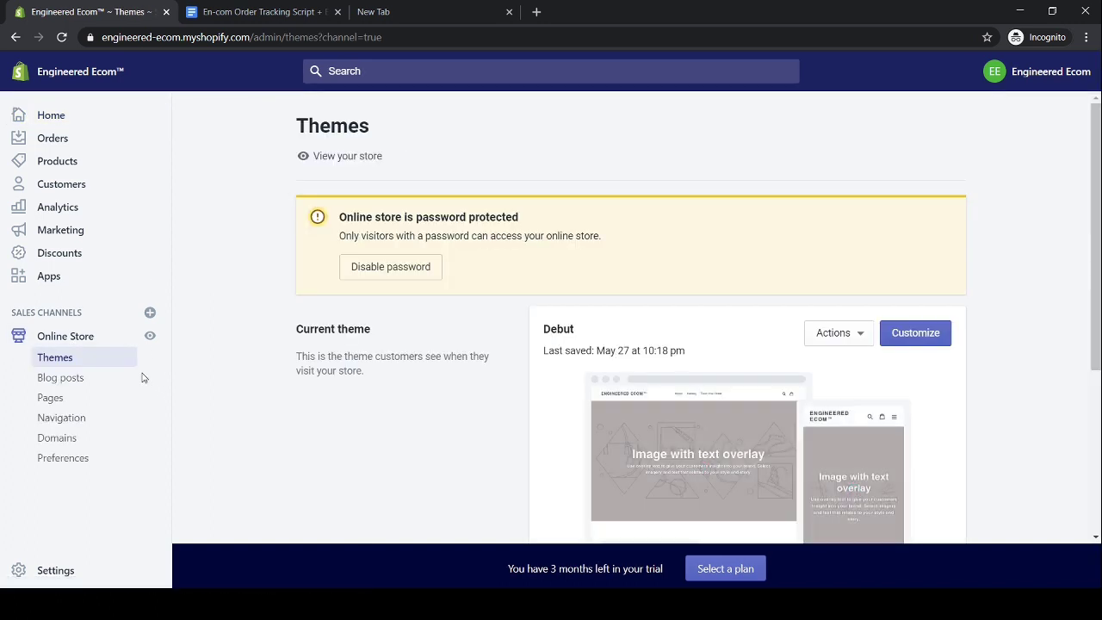
left_click(51, 399)
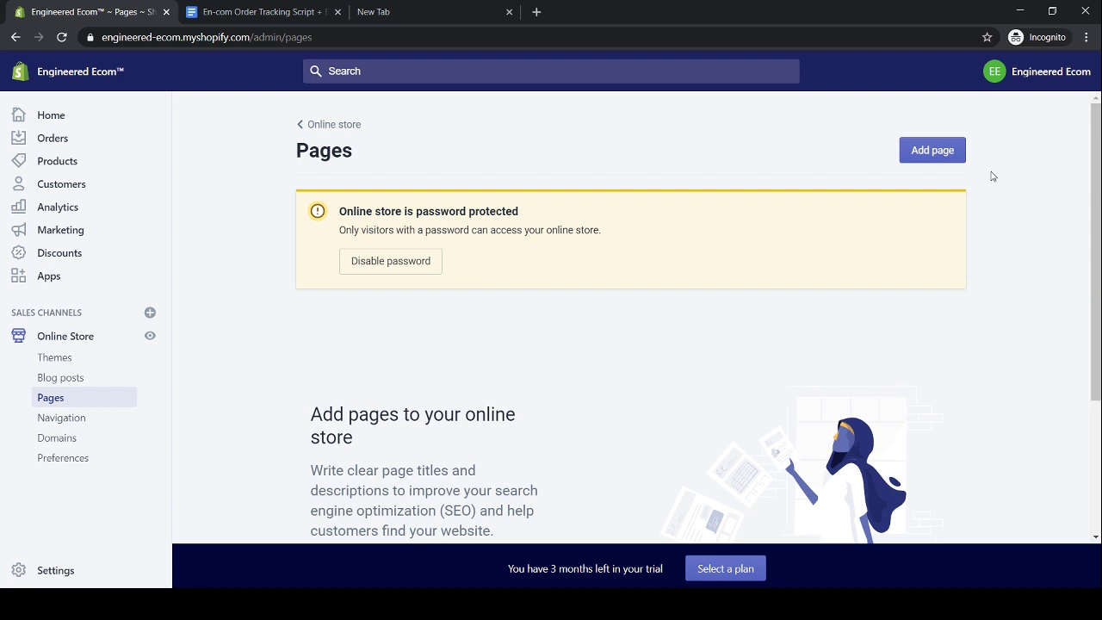
left_click(925, 154)
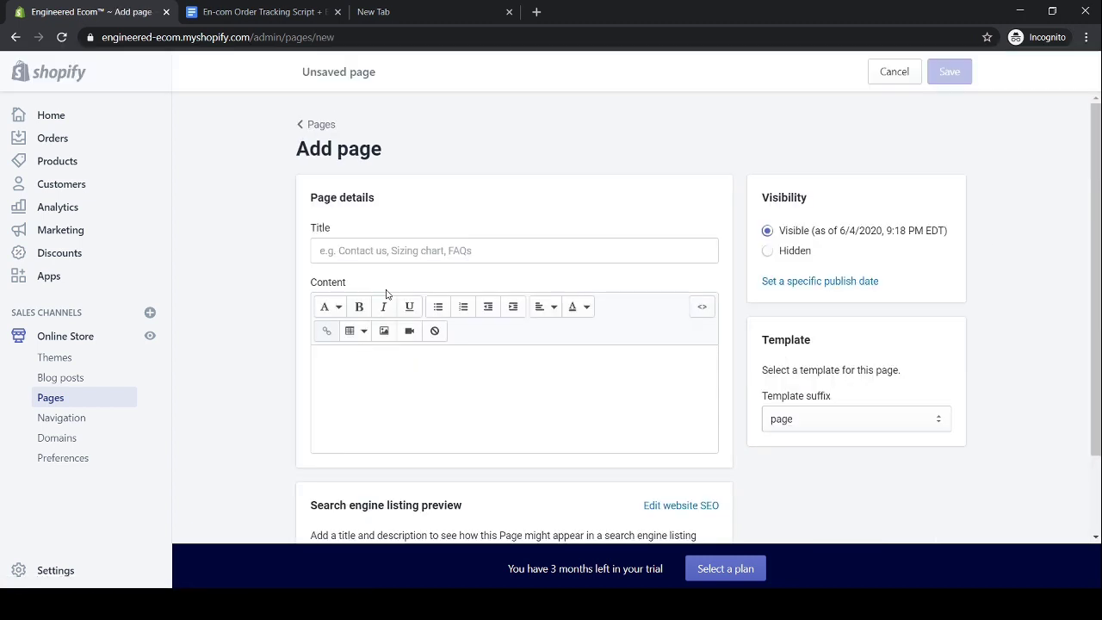
left_click(394, 249)
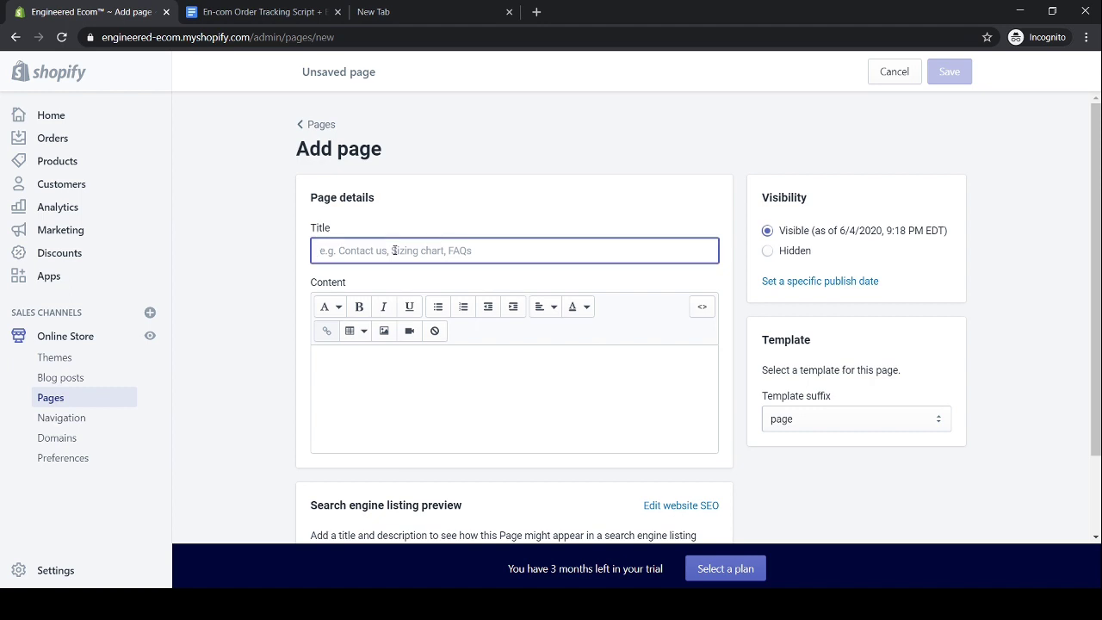
type("Track Your ")
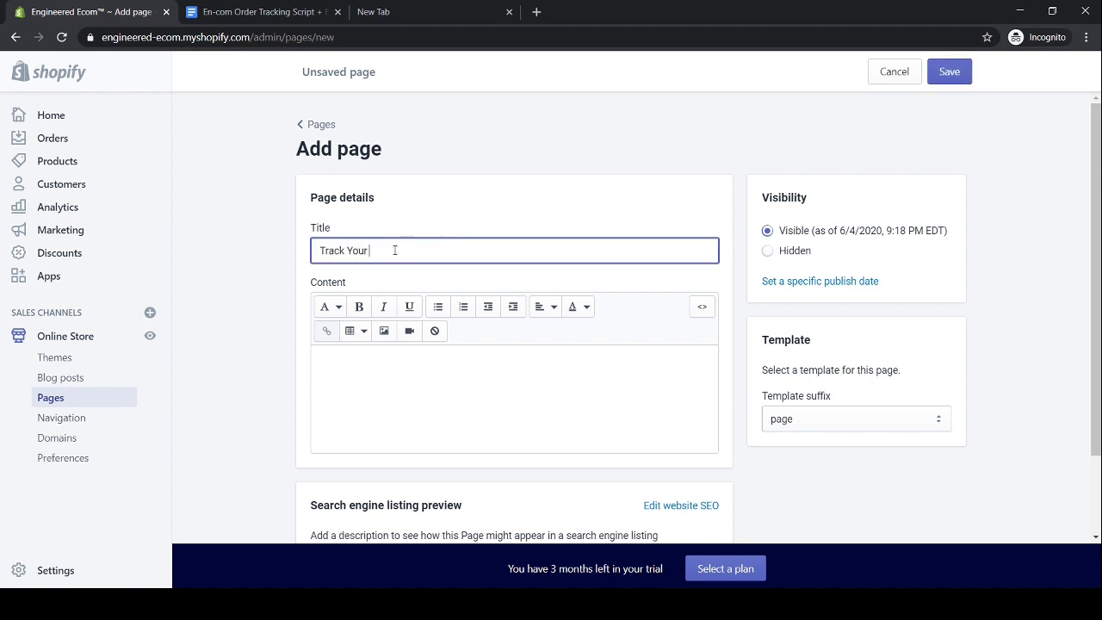
type("Order")
left_click(948, 72)
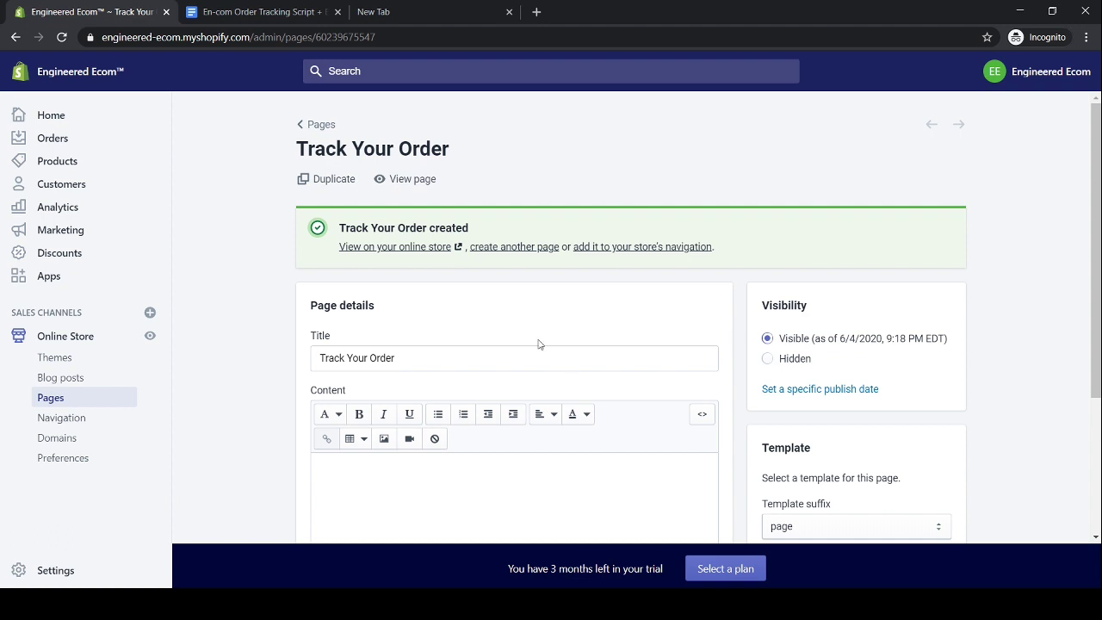
Step: Switch to the "En-com Order Tracking Script + Email" document in Google Docs and copy all the code under "Tracking Page Script:"
left_click(280, 22)
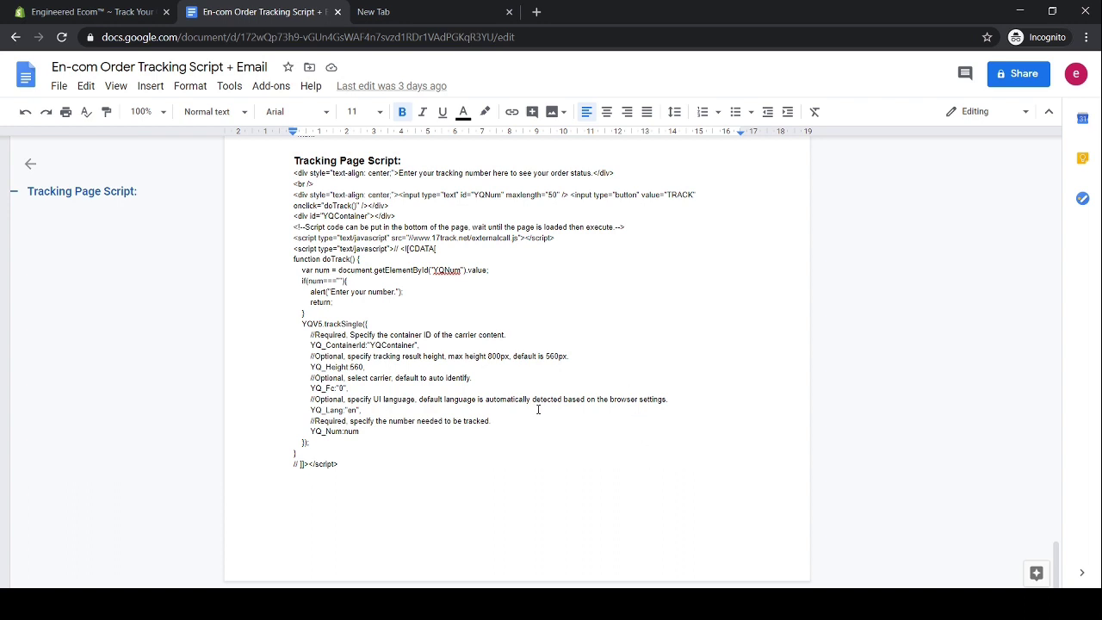
key("ctrl+Home")
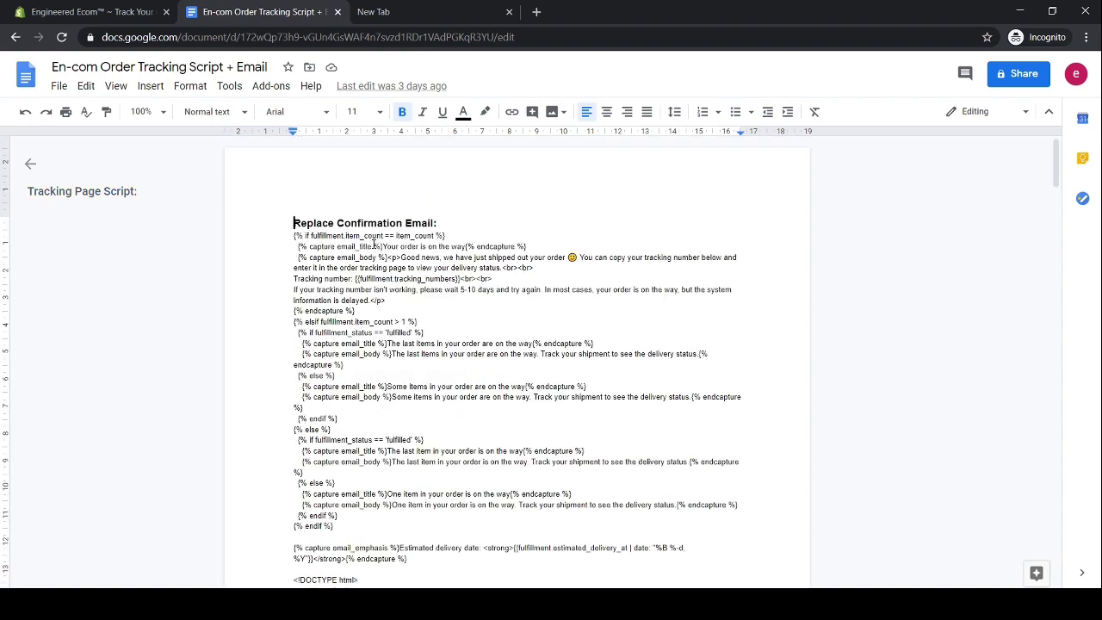
scroll(376, 250, "down", 20)
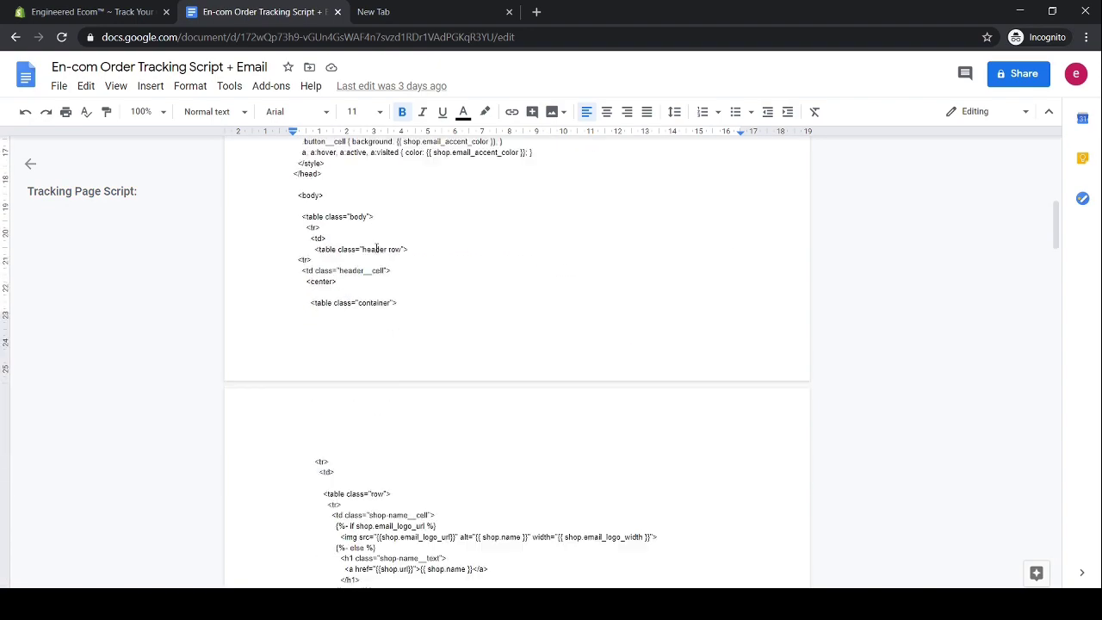
scroll(381, 258, "down", 3)
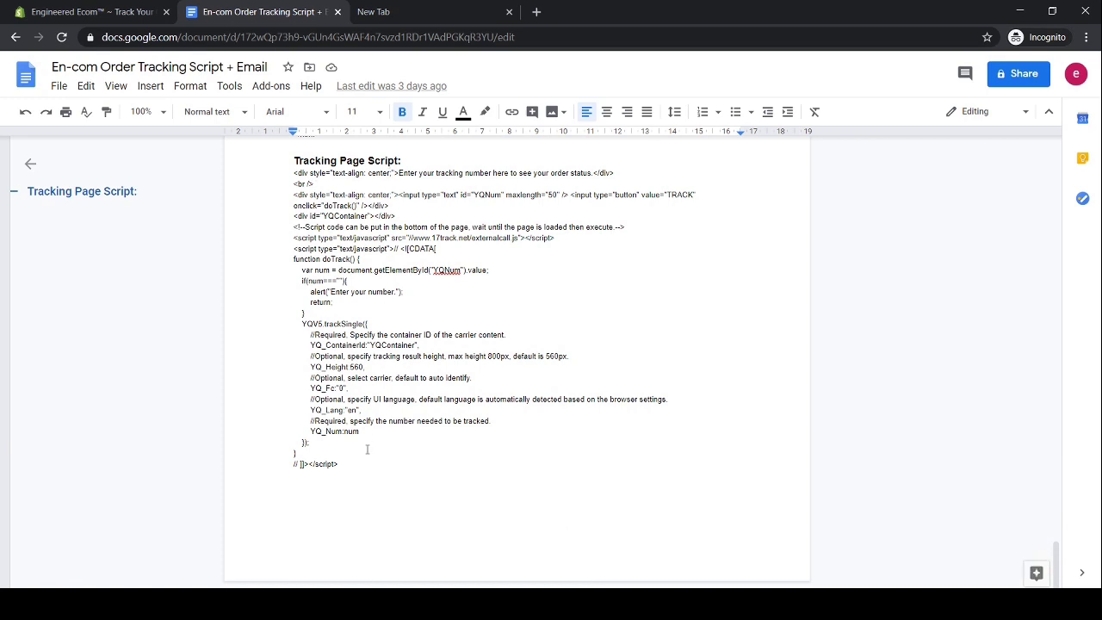
left_click_drag(340, 465, 292, 173)
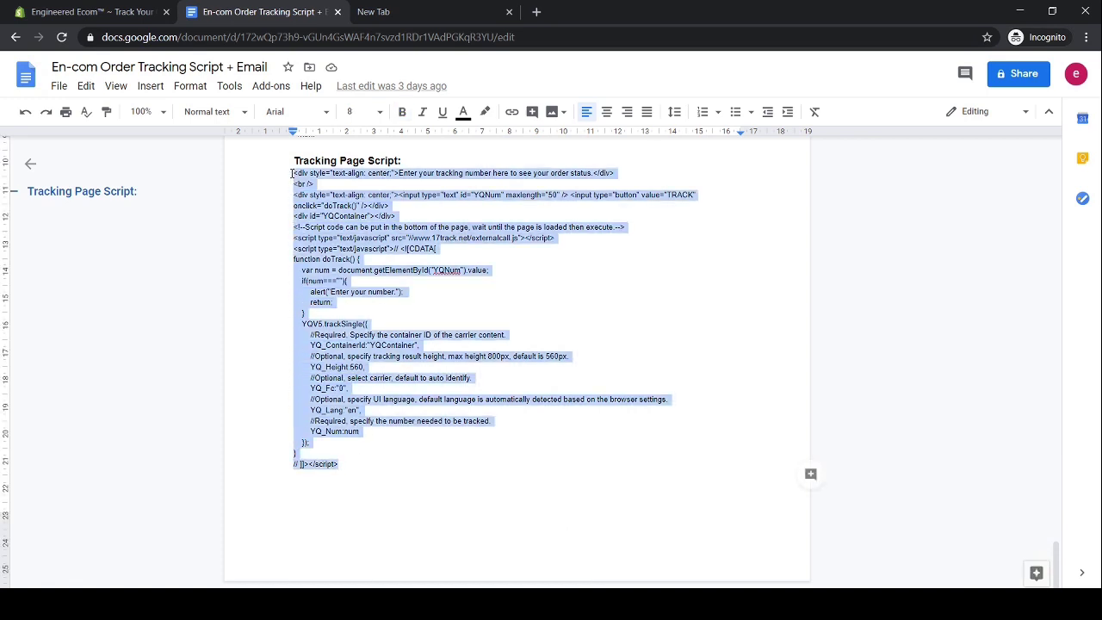
right_click(340, 215)
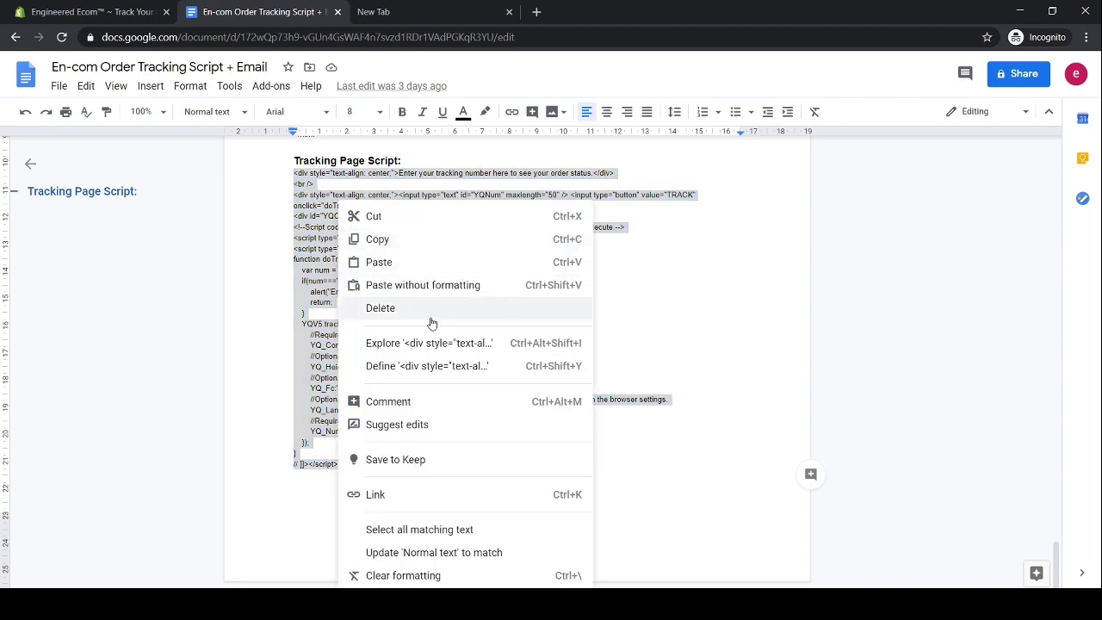
left_click(385, 241)
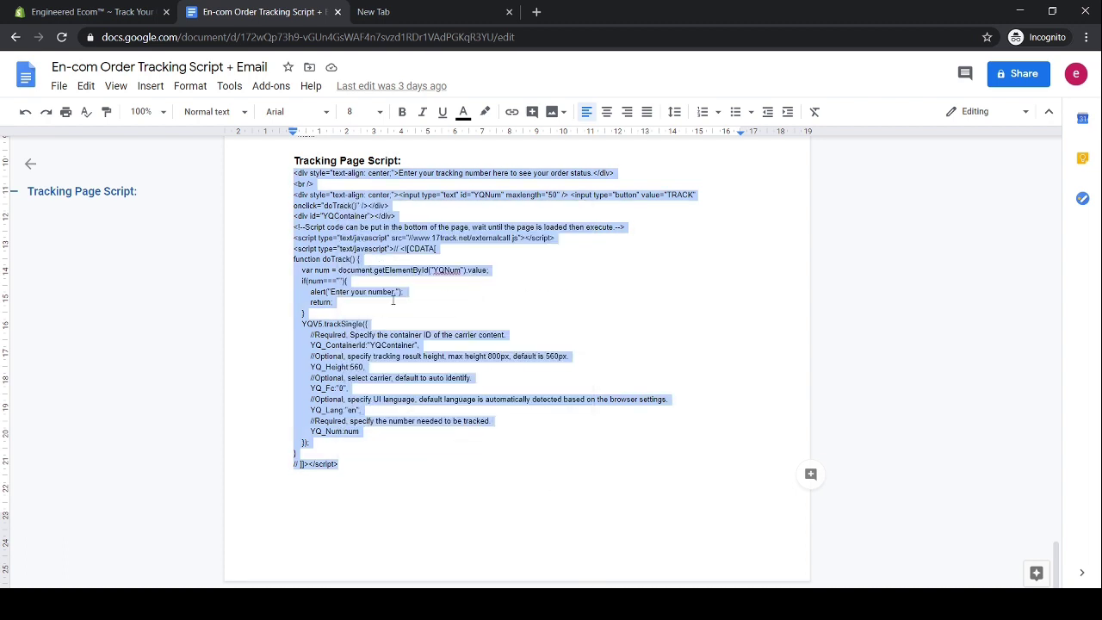
Step: Return to the Shopify admin, paste the copied script into the Track Your Order page's content as HTML, and save the page
left_click(100, 12)
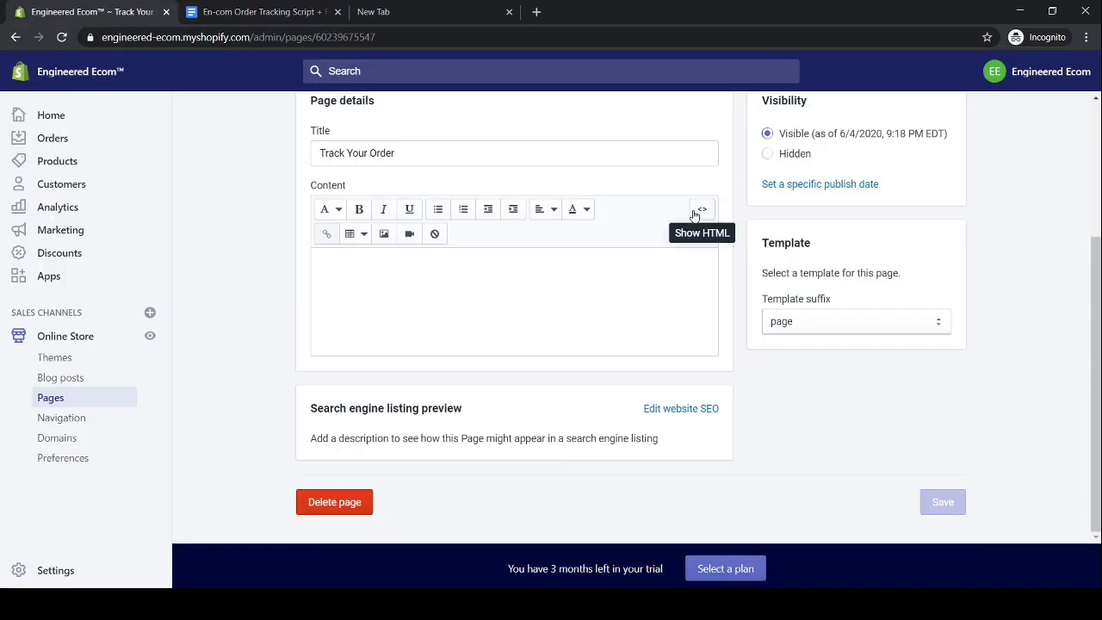
left_click(701, 210)
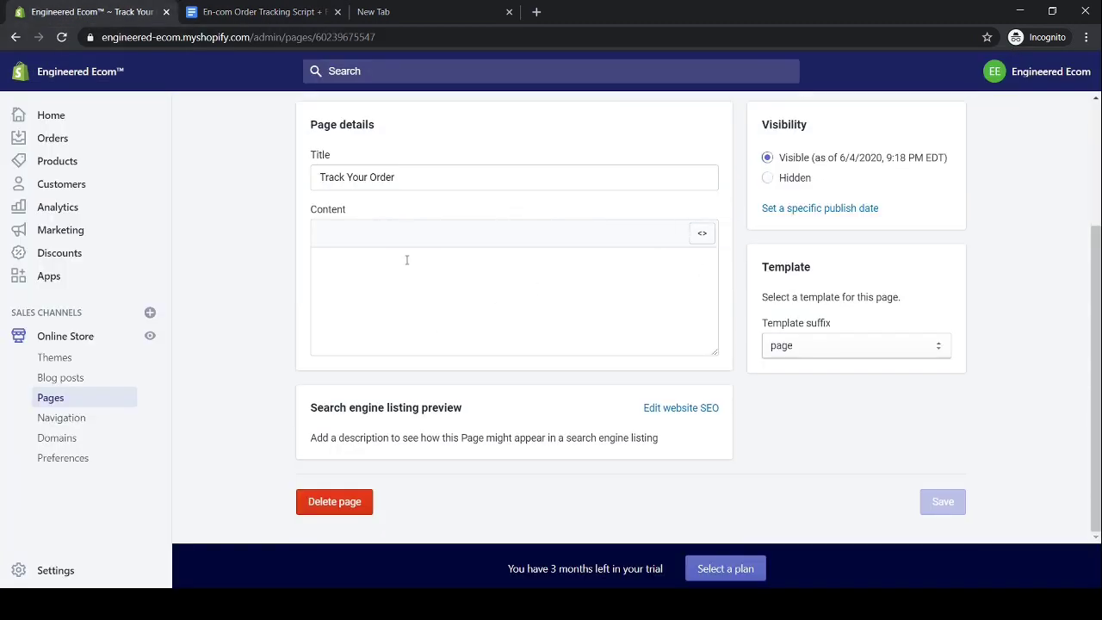
right_click(406, 259)
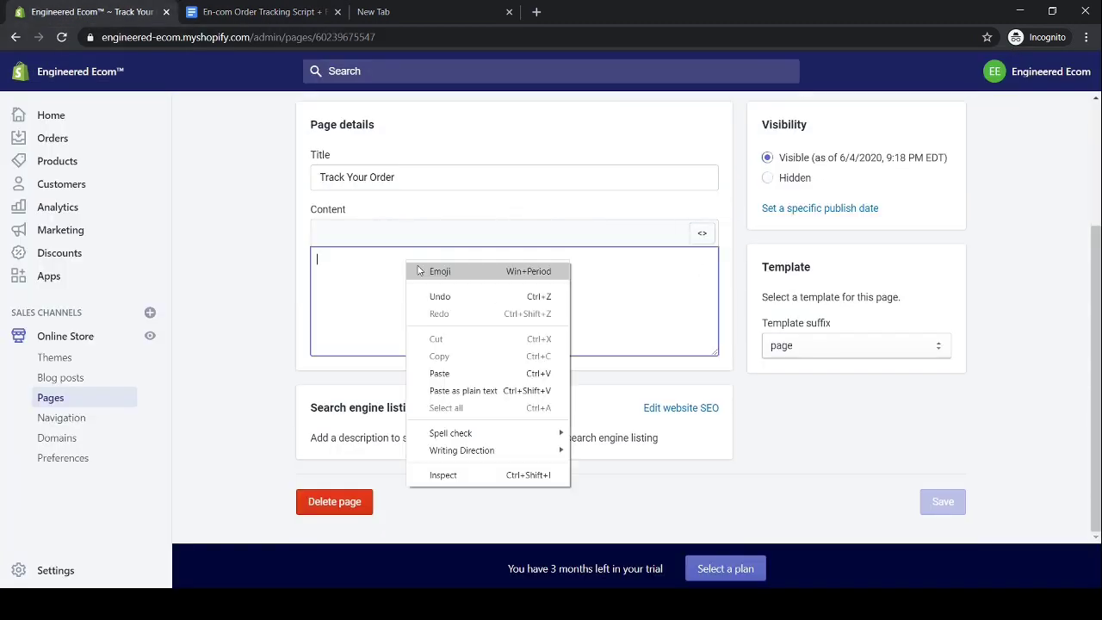
left_click(459, 372)
scroll(463, 324, "up", 10)
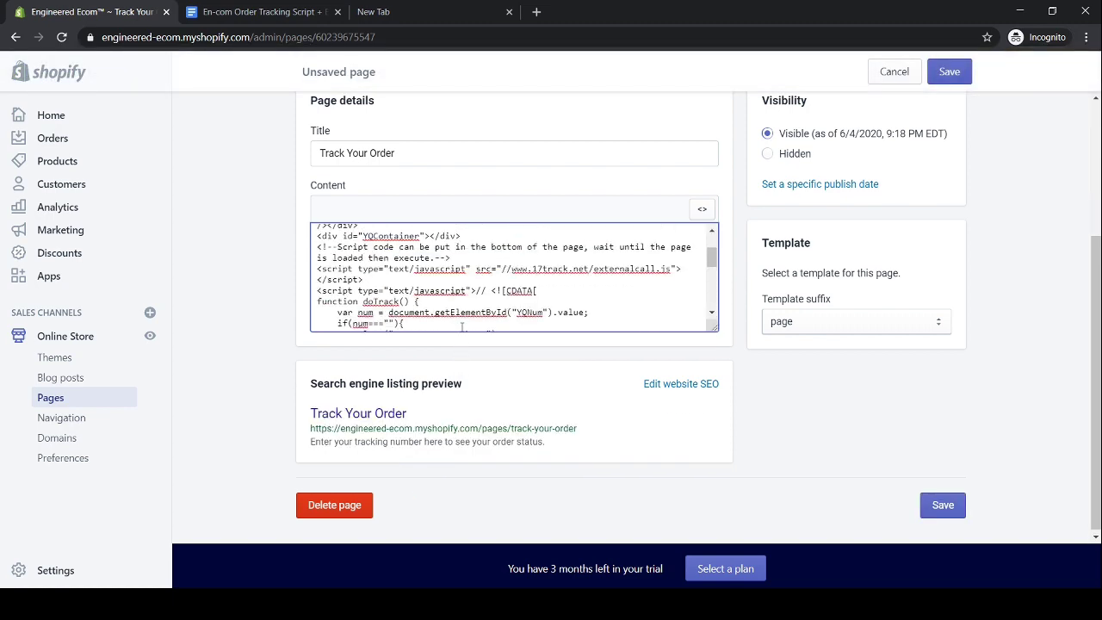
left_click(950, 72)
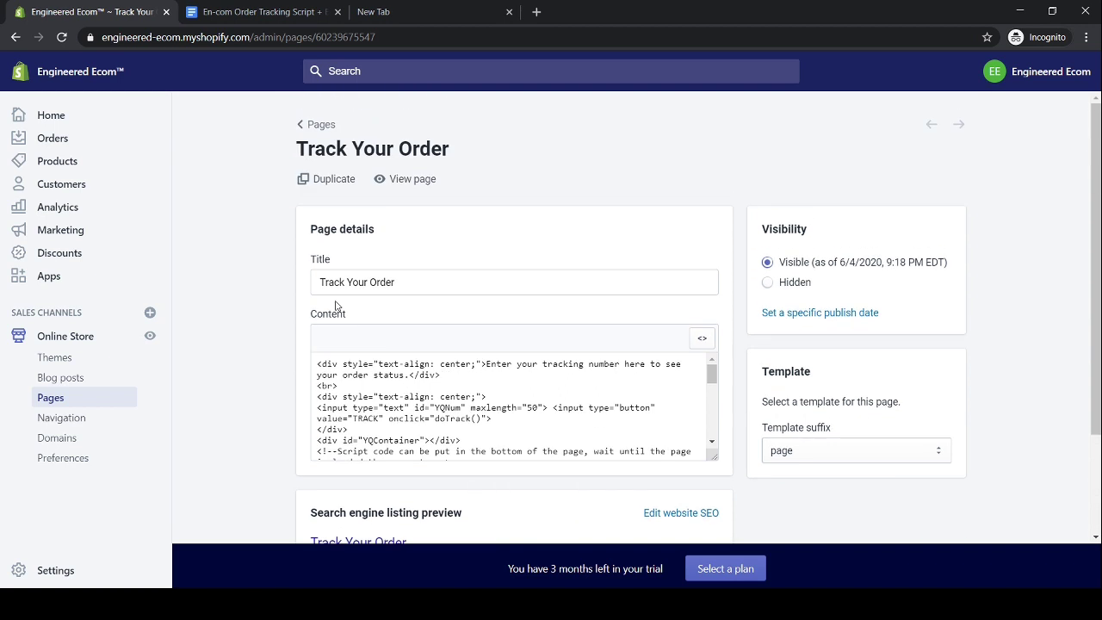
Step: View the Track Your Order page in the storefront and check its tracking number field
left_click(387, 181)
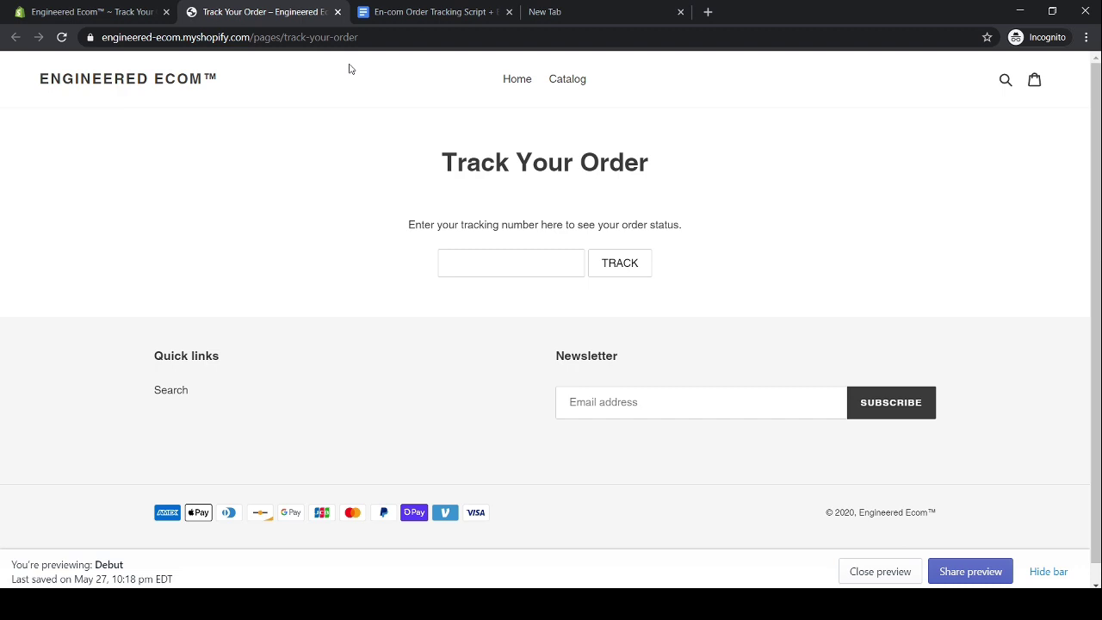
left_click(482, 264)
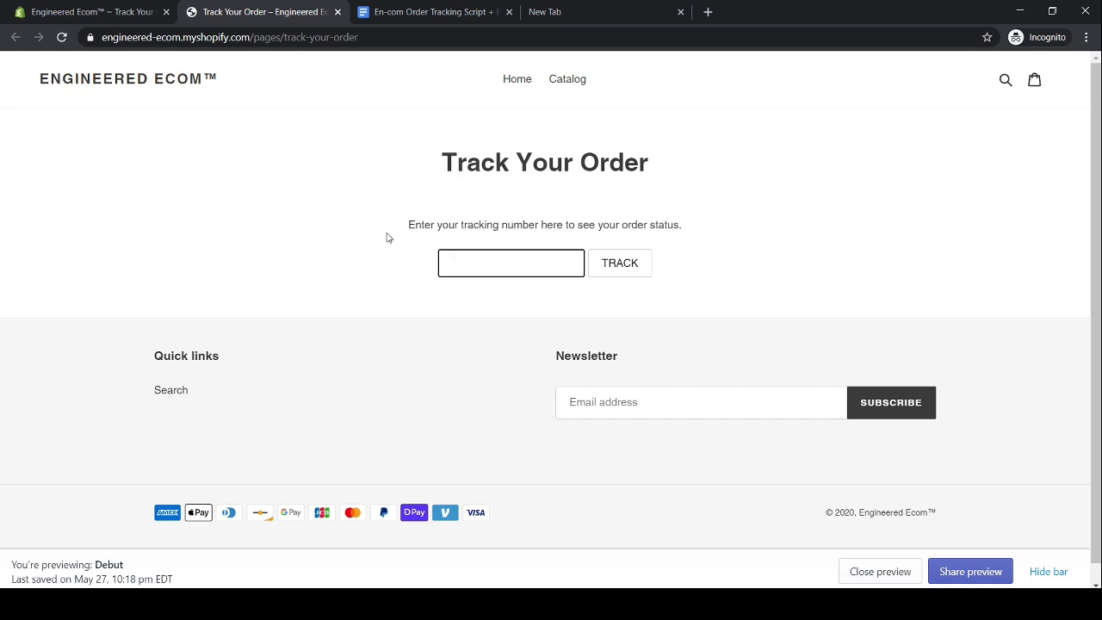
left_click(314, 260)
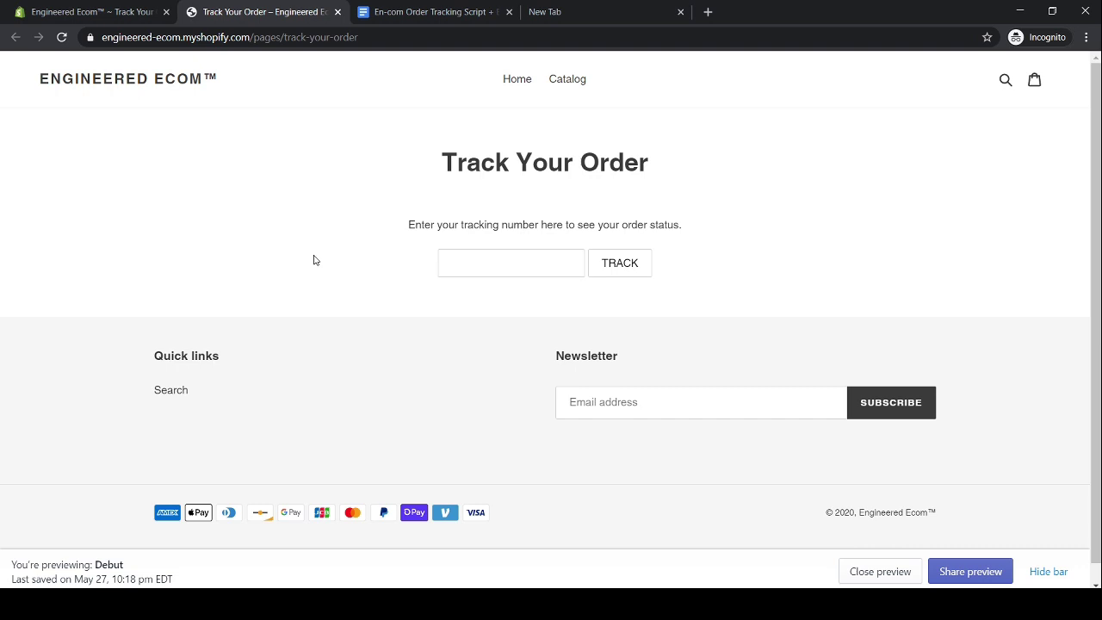
Step: Copy the Track Your Order page's web address and paste it into a new browser tab's address bar without loading it
left_click(238, 39)
right_click(236, 41)
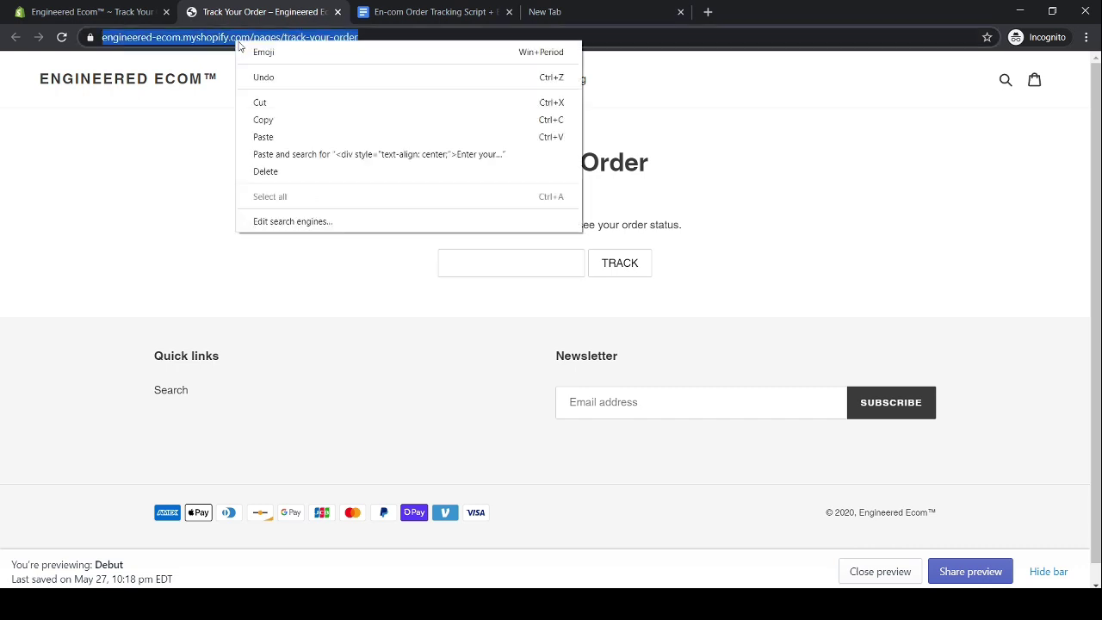
left_click(277, 120)
left_click(708, 12)
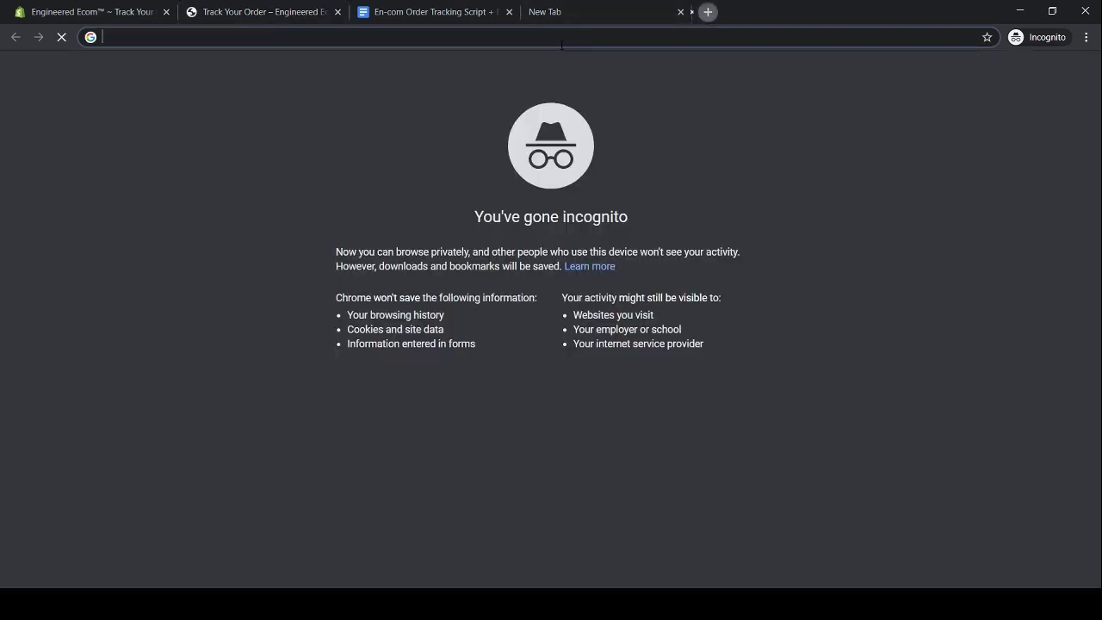
right_click(428, 37)
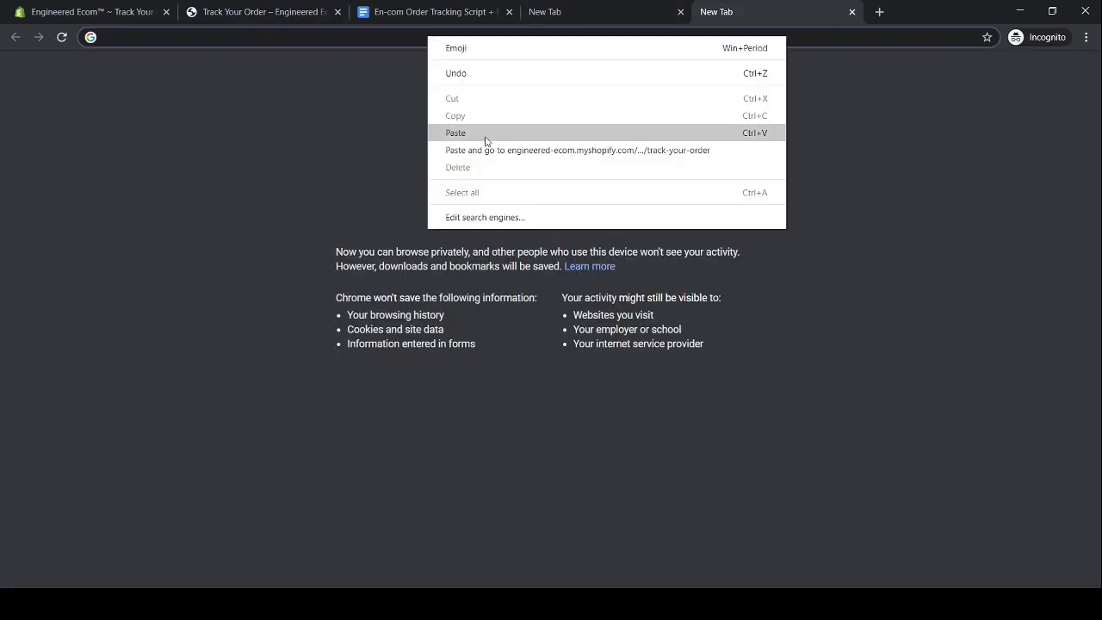
left_click(484, 138)
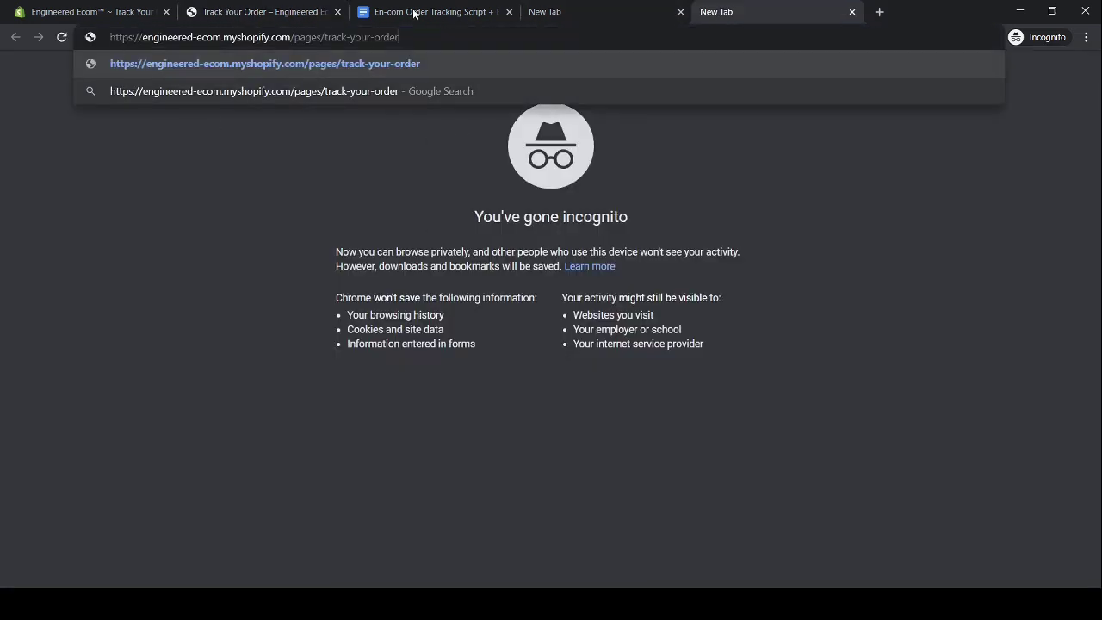
left_click(293, 155)
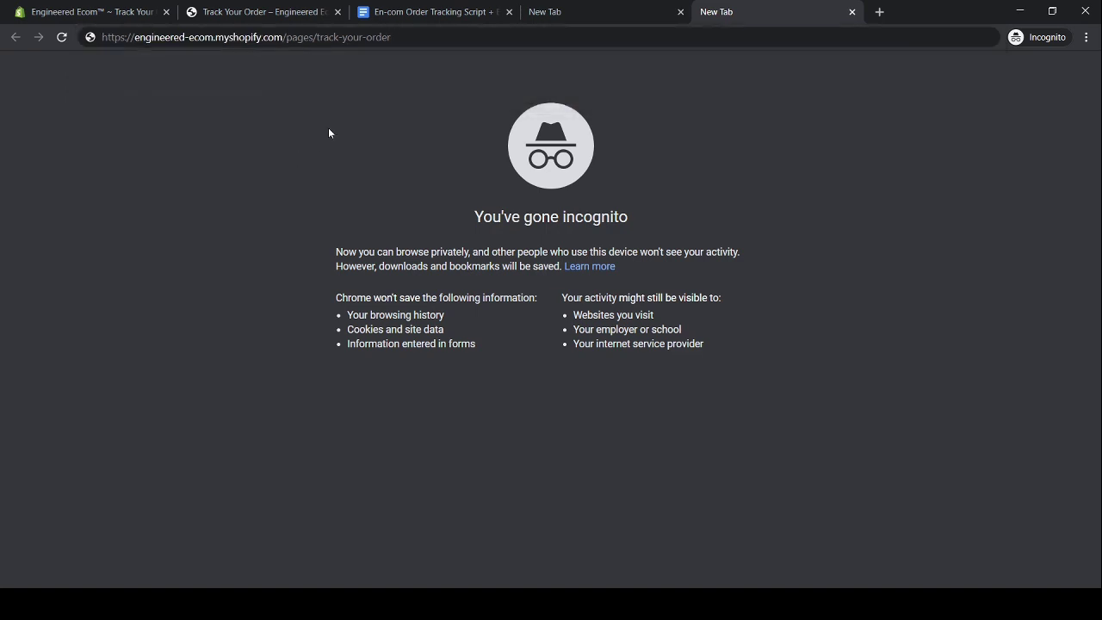
left_click(252, 21)
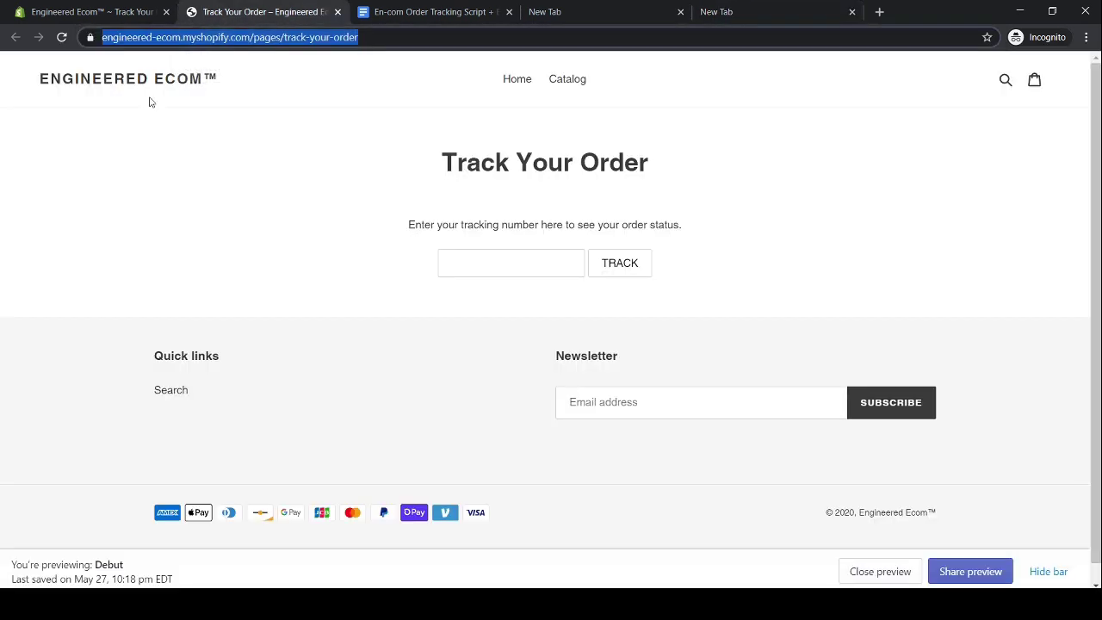
Step: Add a "Track Your Order" item to the store's Main menu, linked to the Track Your Order page
left_click(74, 15)
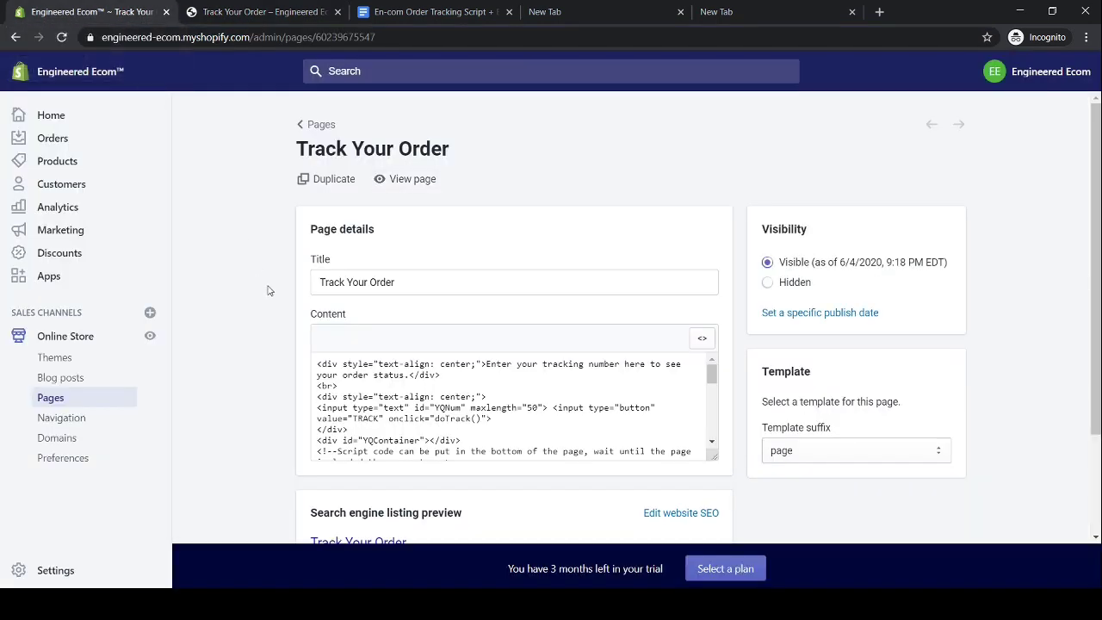
scroll(303, 270, "down", 1)
scroll(303, 270, "up", 1)
left_click(56, 421)
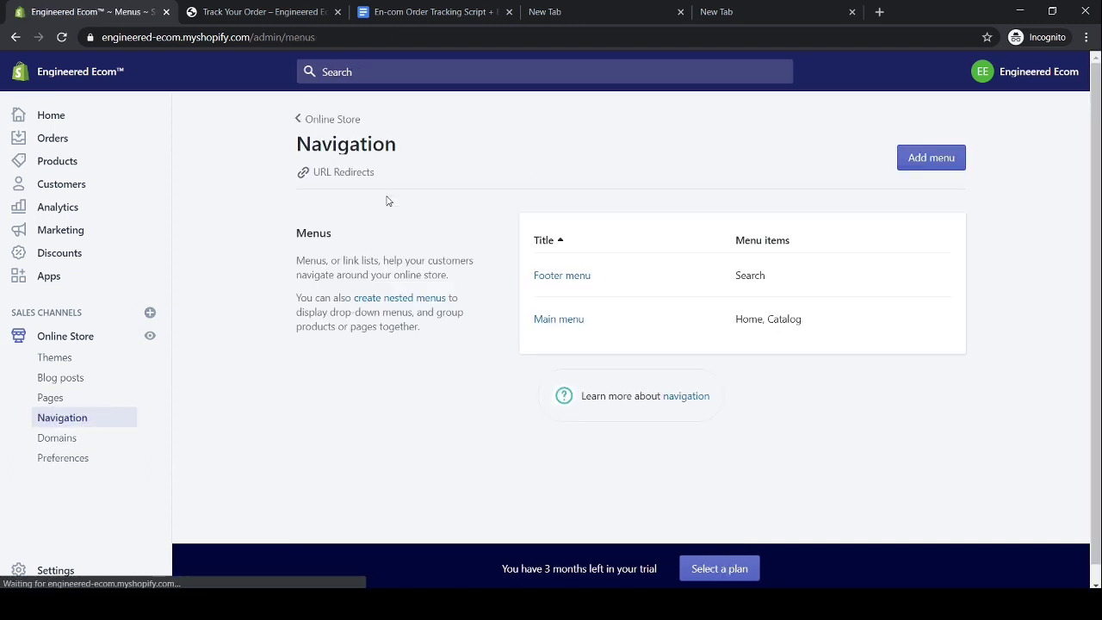
left_click(556, 320)
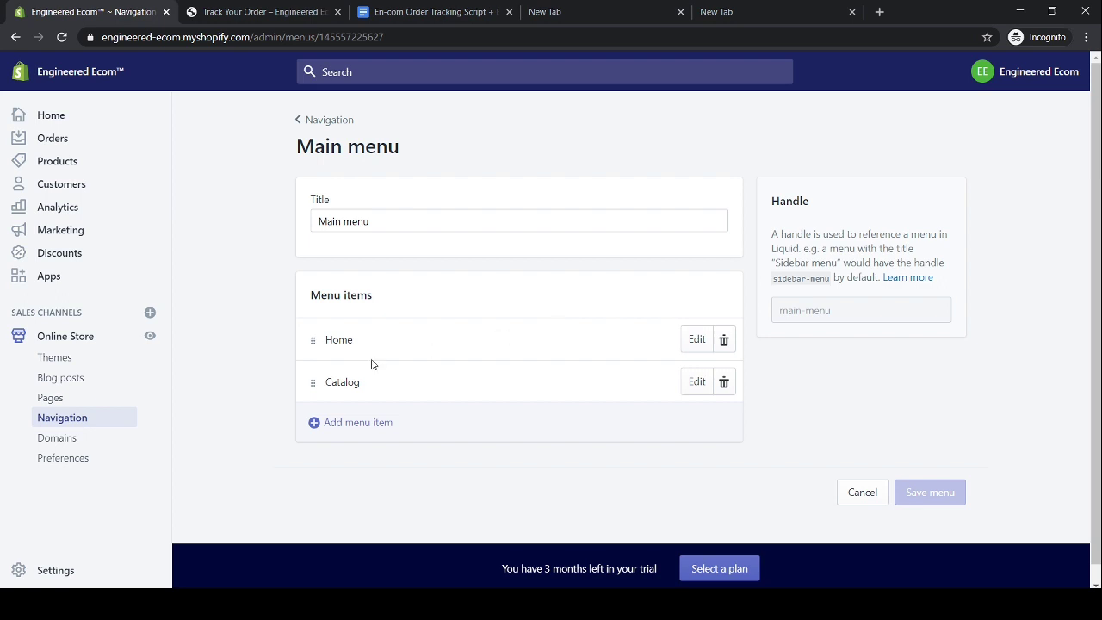
left_click(365, 434)
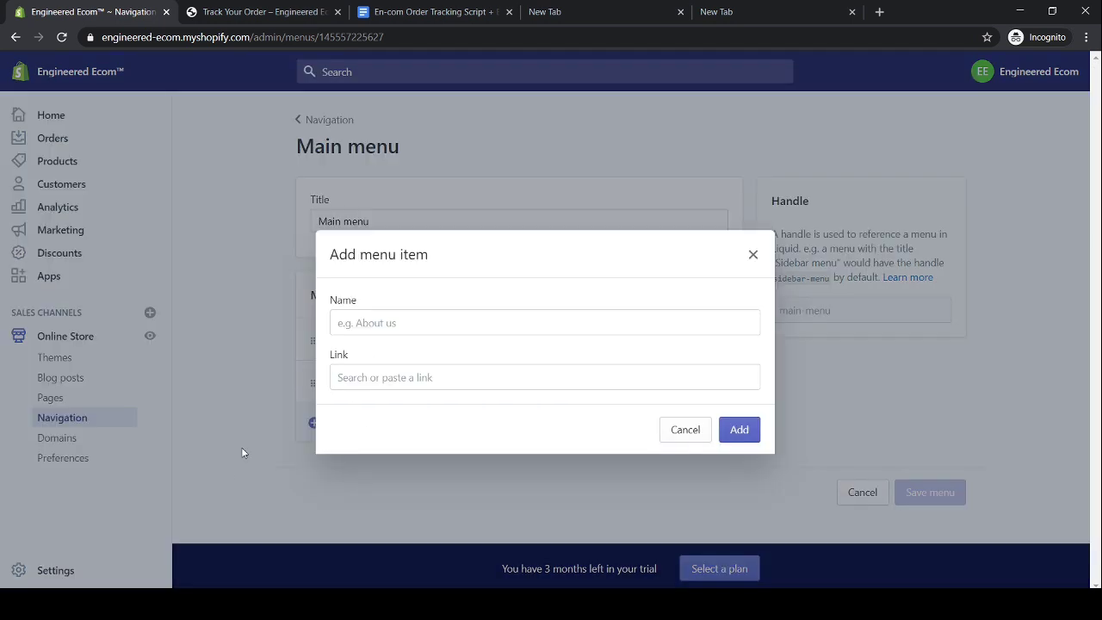
left_click(373, 377)
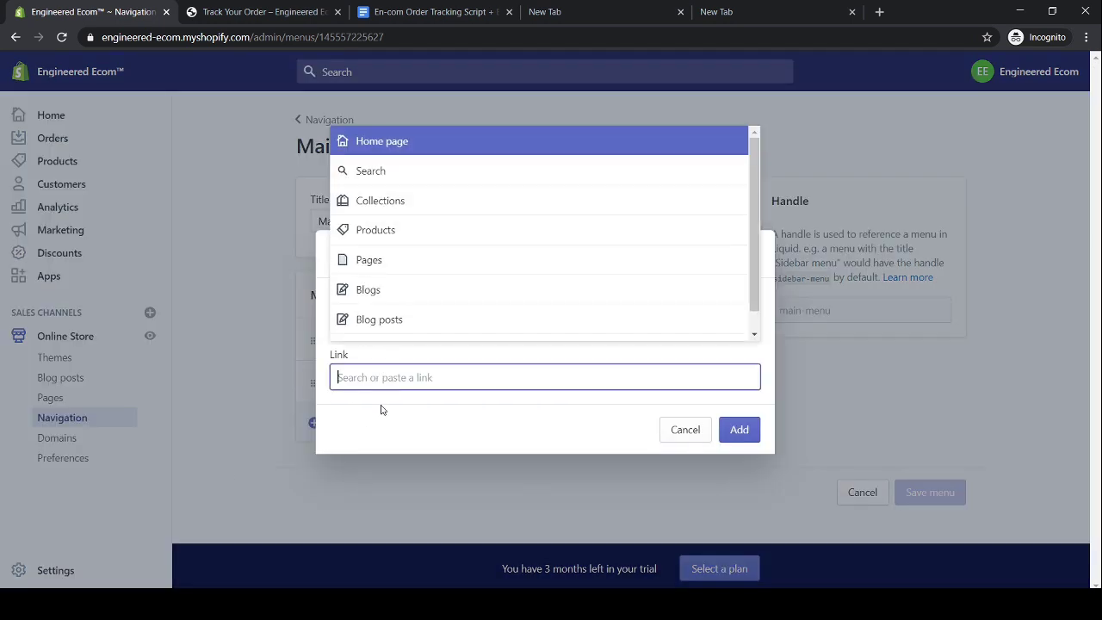
left_click(420, 262)
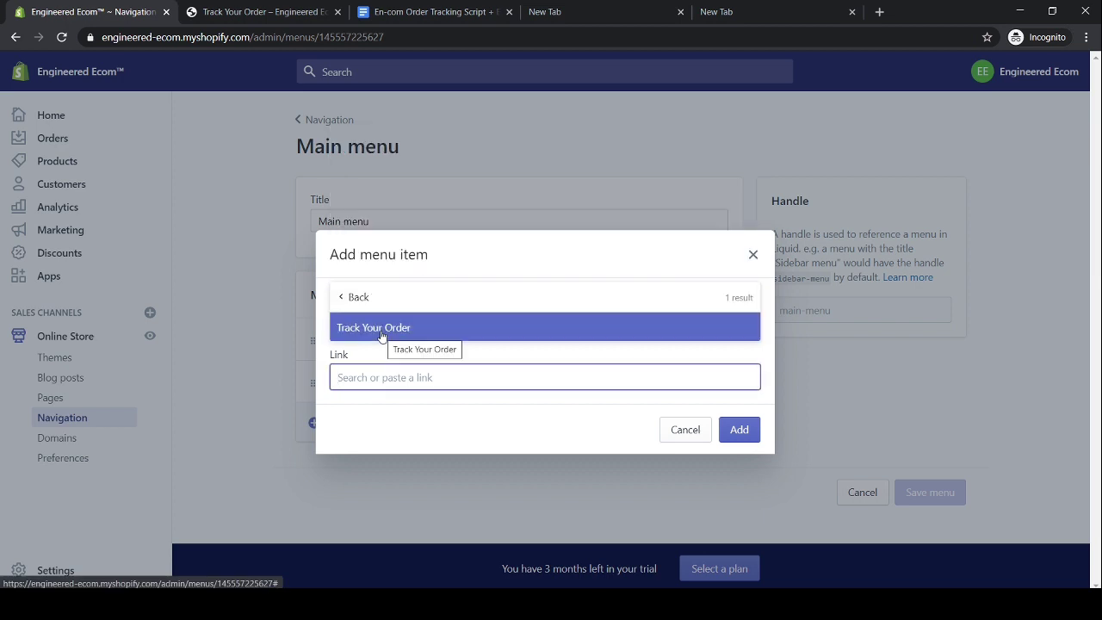
left_click(382, 328)
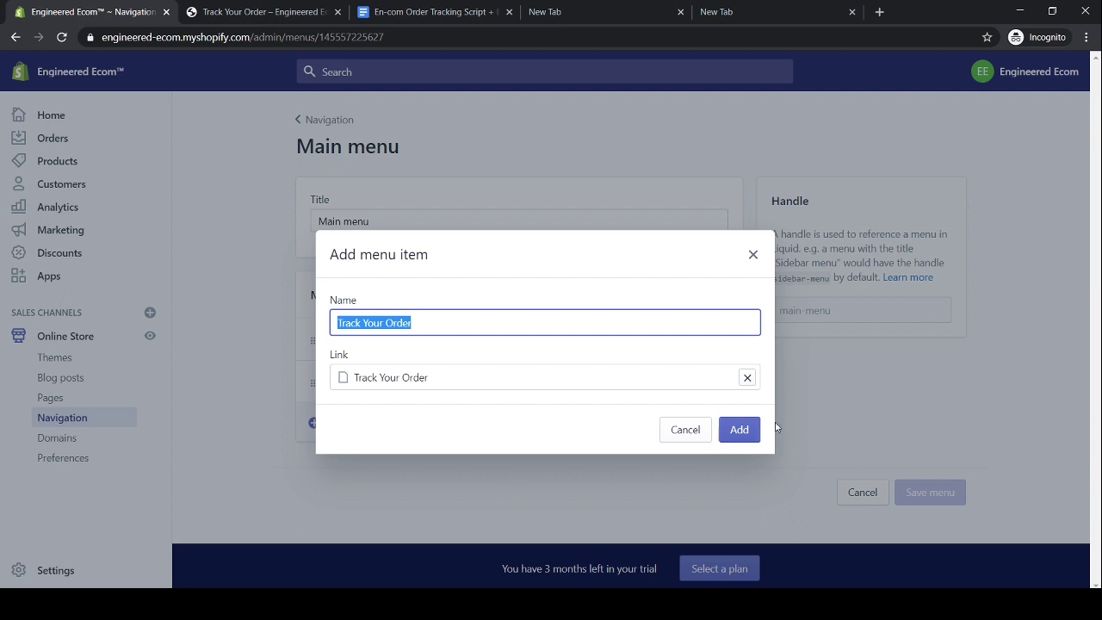
left_click(734, 430)
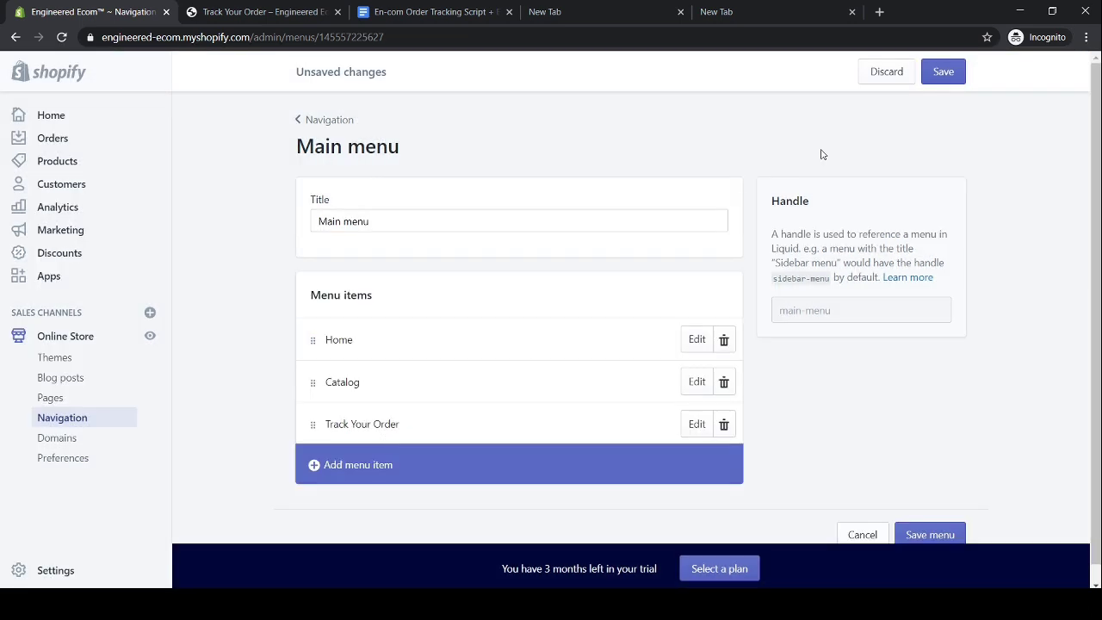
Step: Save the Main menu changes and open the online store to check the new menu link
left_click(955, 80)
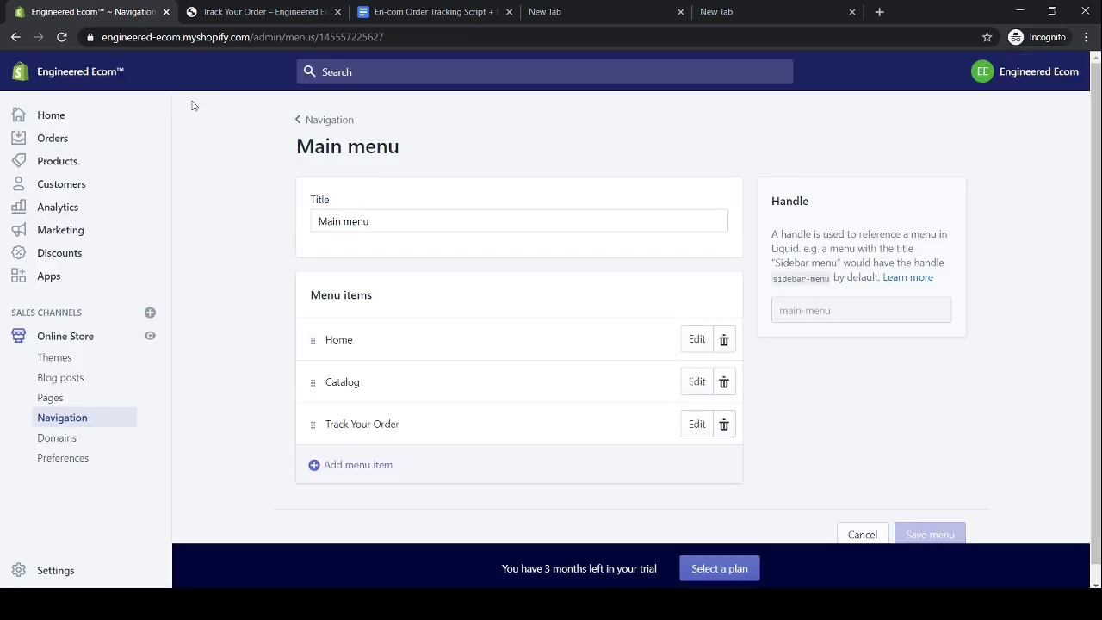
left_click(151, 339)
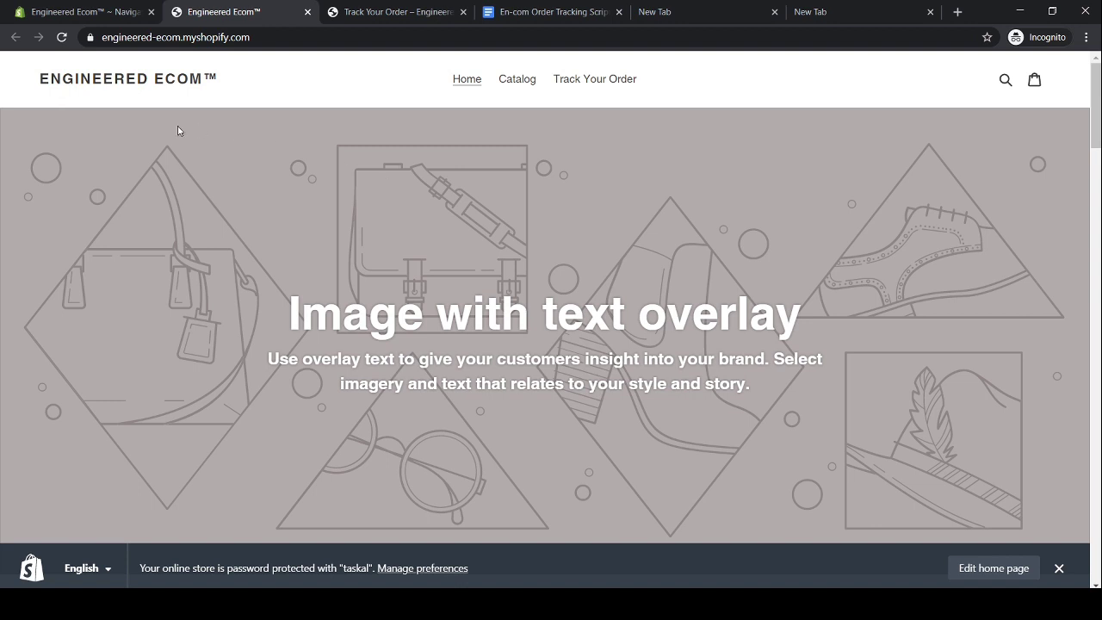
Step: Return to the Shopify admin and open the Shipping confirmation template from the store's notification settings
left_click(95, 12)
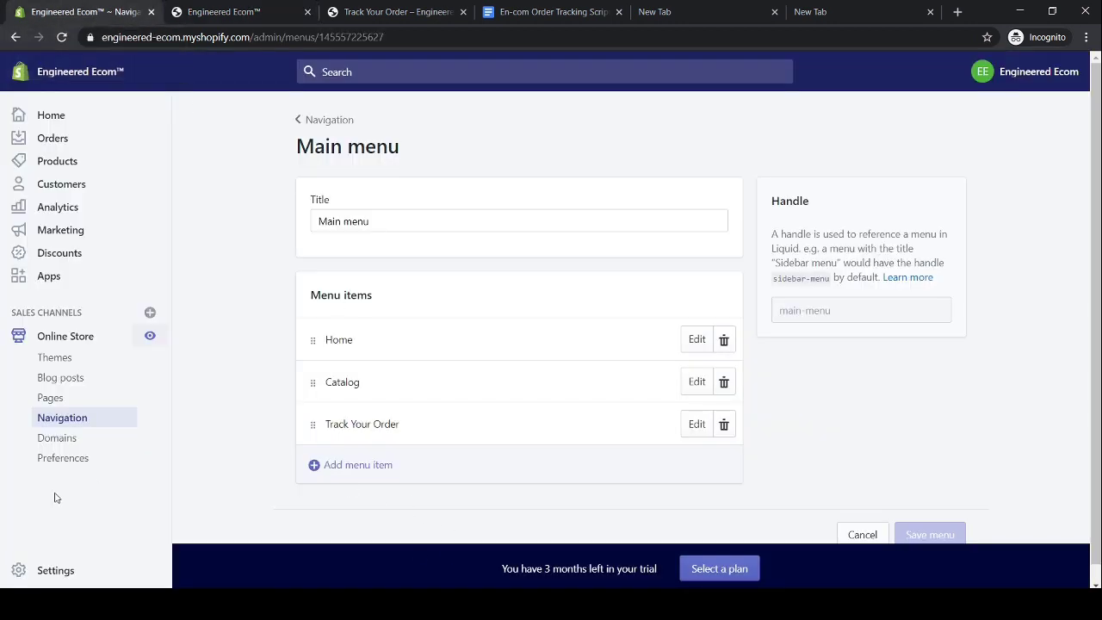
left_click(55, 577)
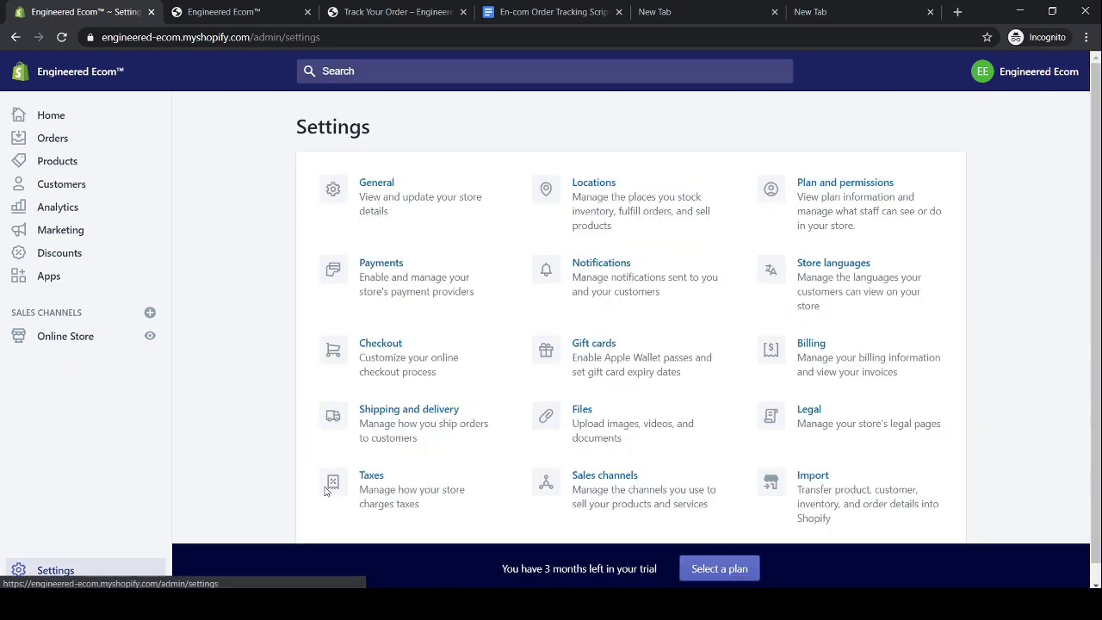
left_click(601, 279)
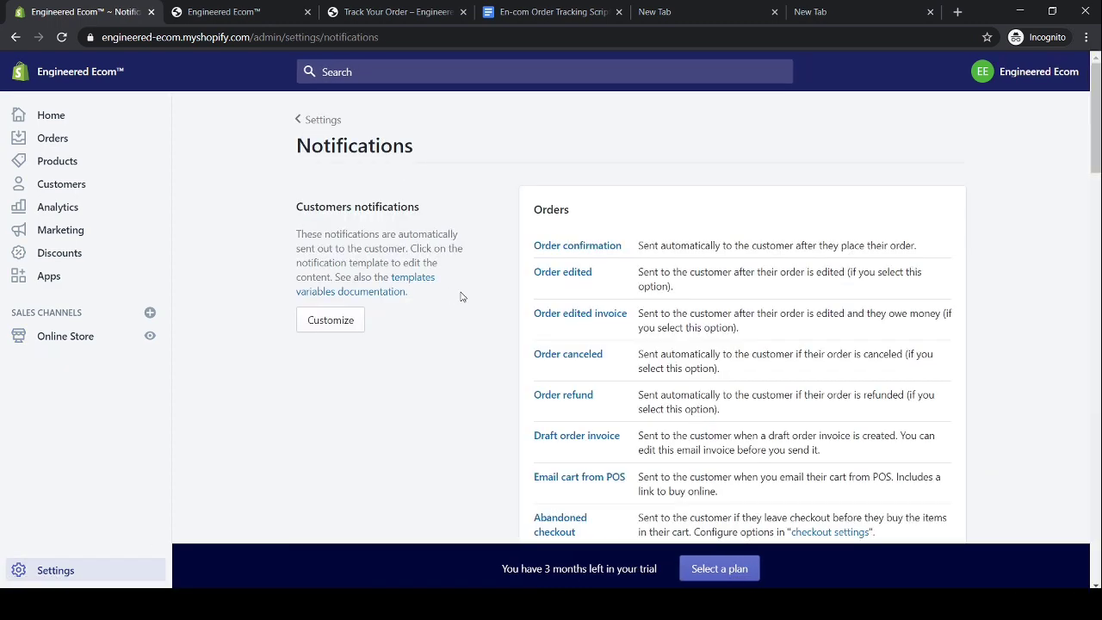
scroll(503, 272, "down", 6)
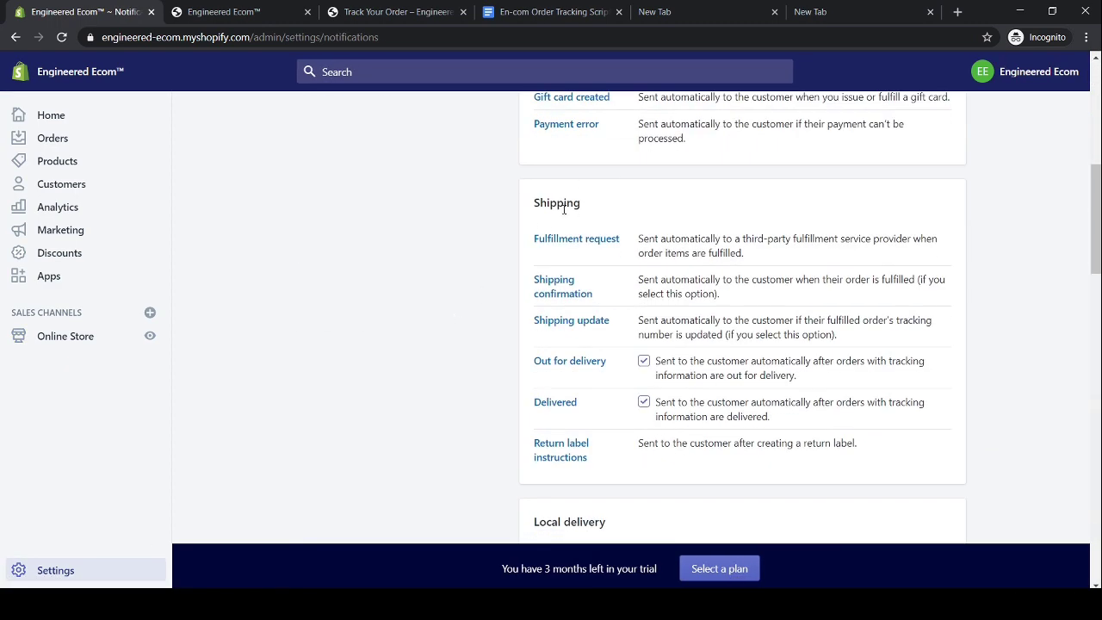
left_click(565, 300)
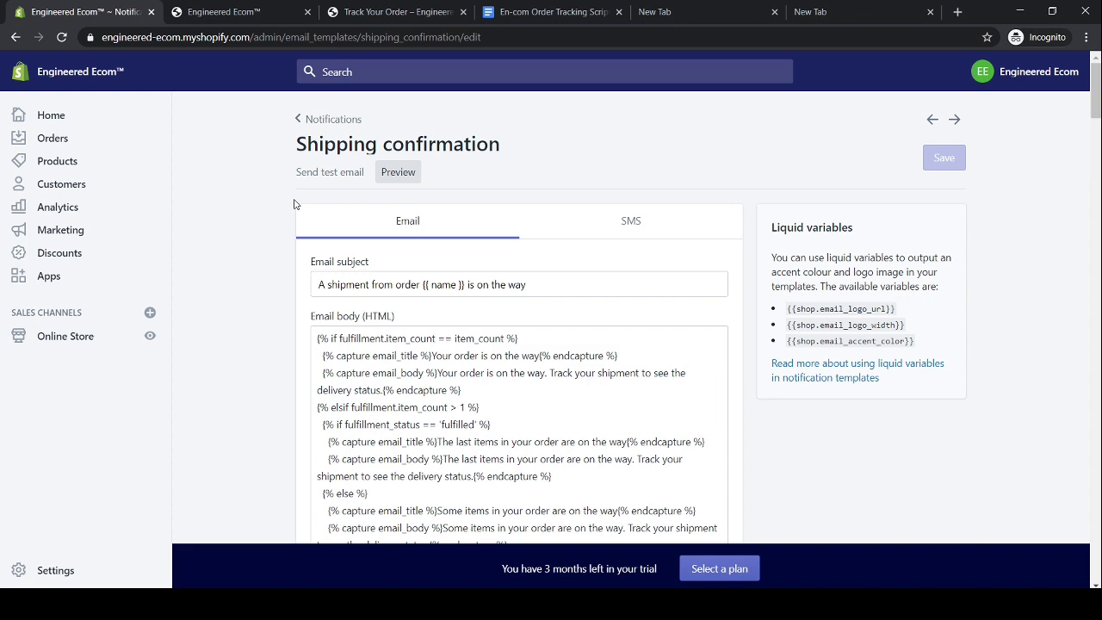
Step: Preview the current Shipping confirmation email and look over its HTML body
scroll(290, 180, "down", 4)
scroll(285, 191, "up", 4)
left_click(393, 175)
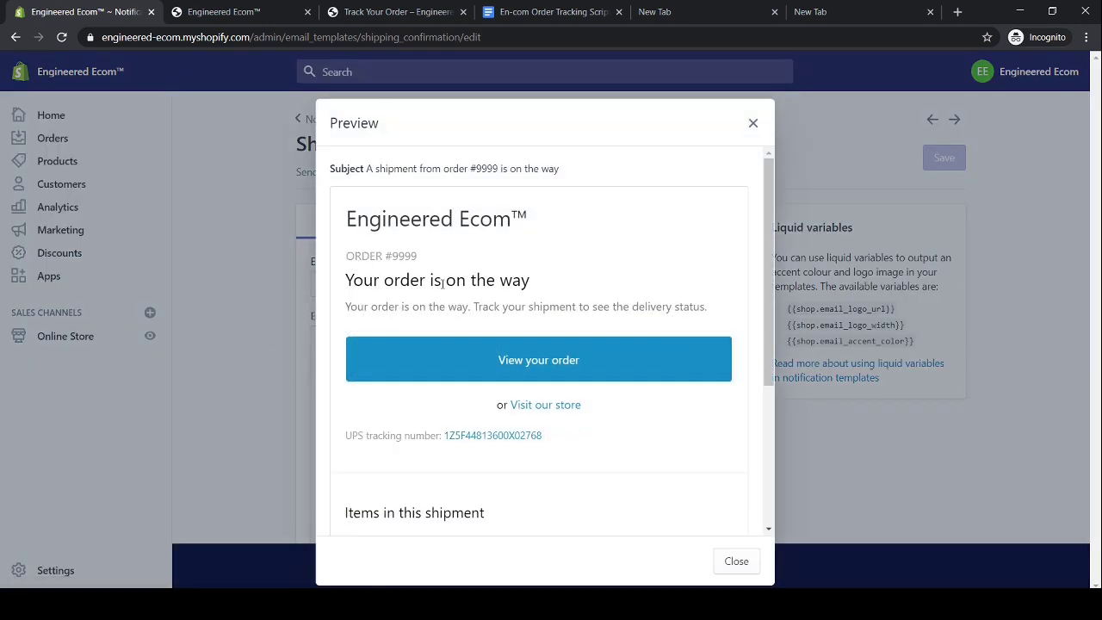
left_click(752, 123)
scroll(253, 221, "down", 1)
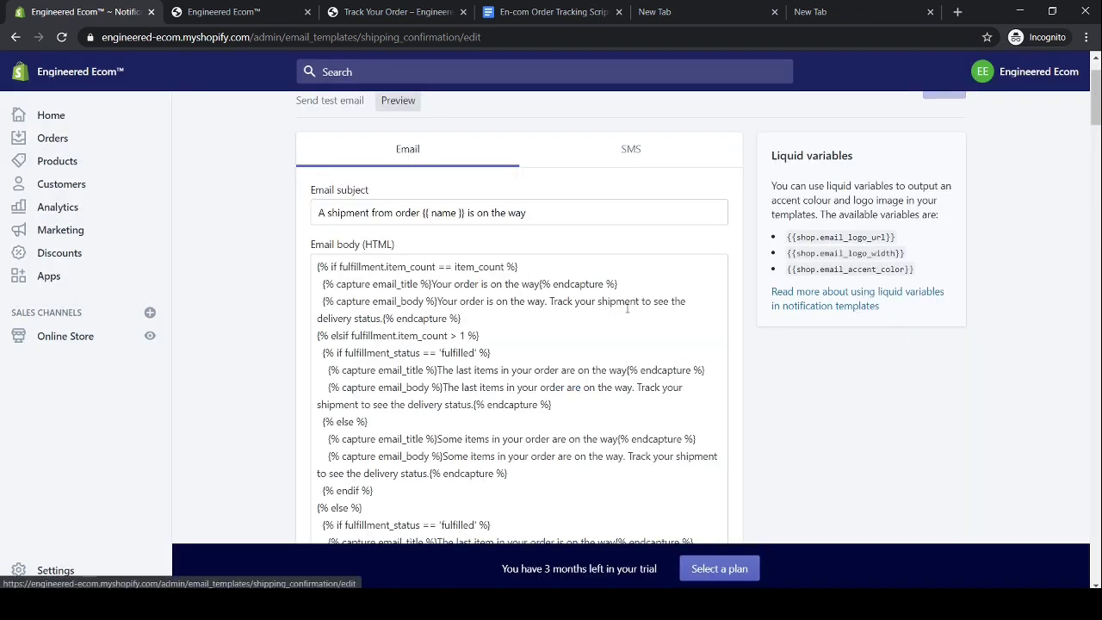
scroll(654, 207, "down", 2)
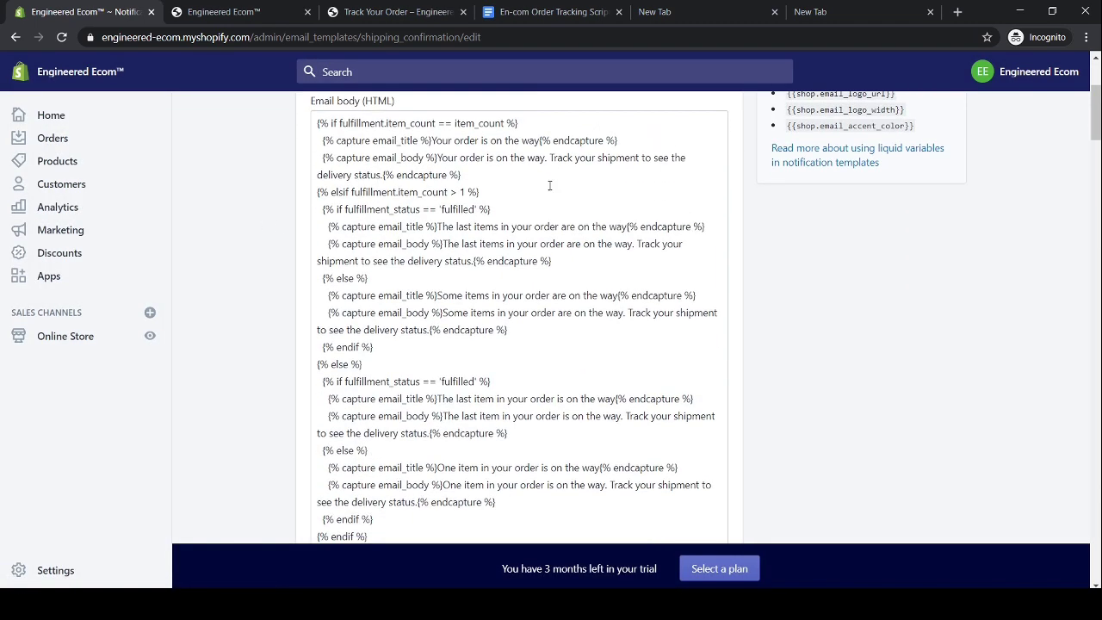
scroll(559, 164, "up", 2)
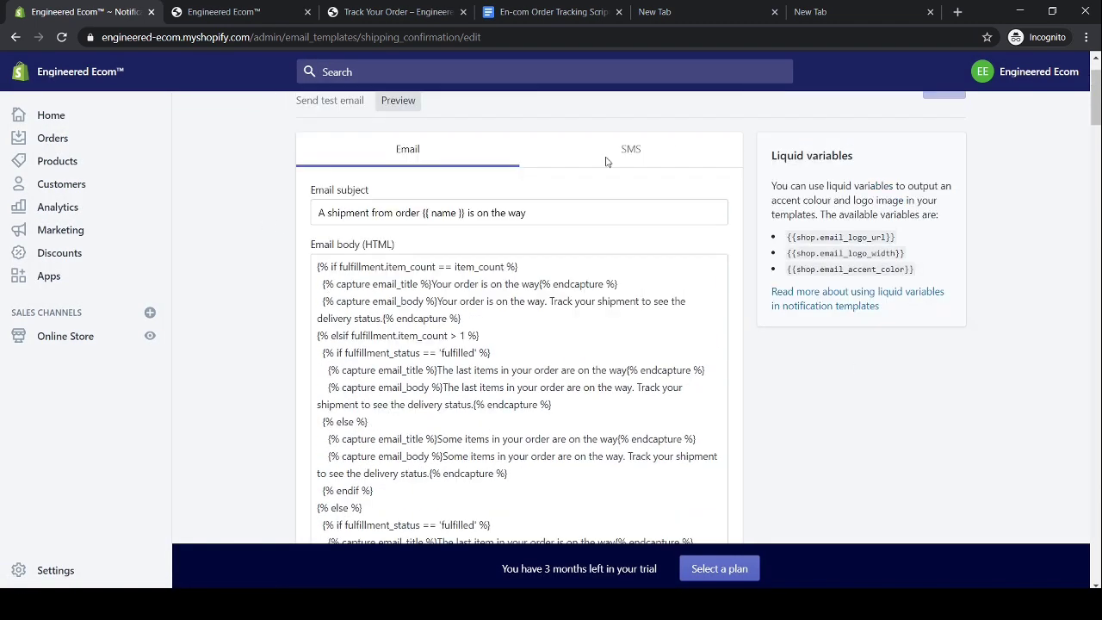
Step: Locate the highlighted store link placeholder in the script document, and copy the Track Your Order page address kept in the spare browser tab
left_click(553, 11)
scroll(424, 288, "down", 15)
scroll(424, 288, "up", 15)
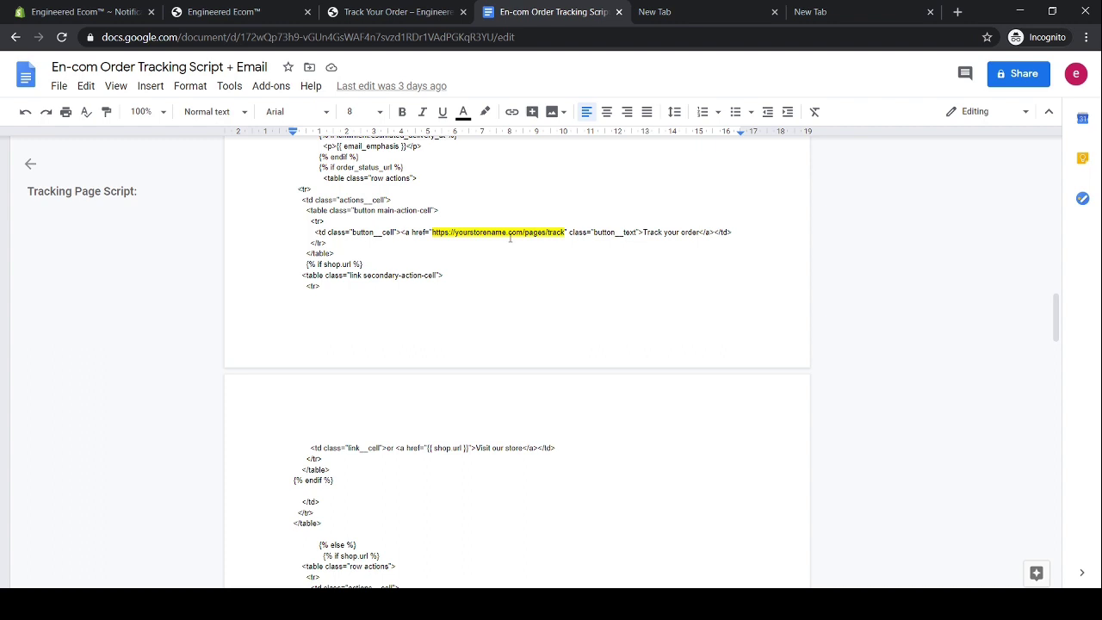
left_click(826, 12)
left_click(200, 37)
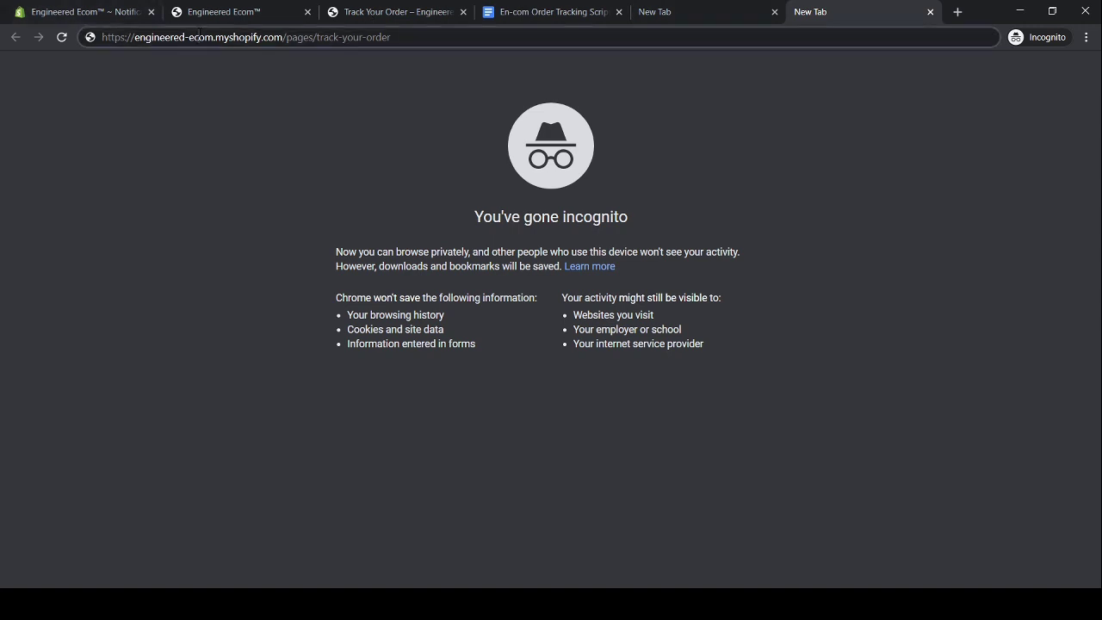
right_click(200, 37)
left_click(251, 115)
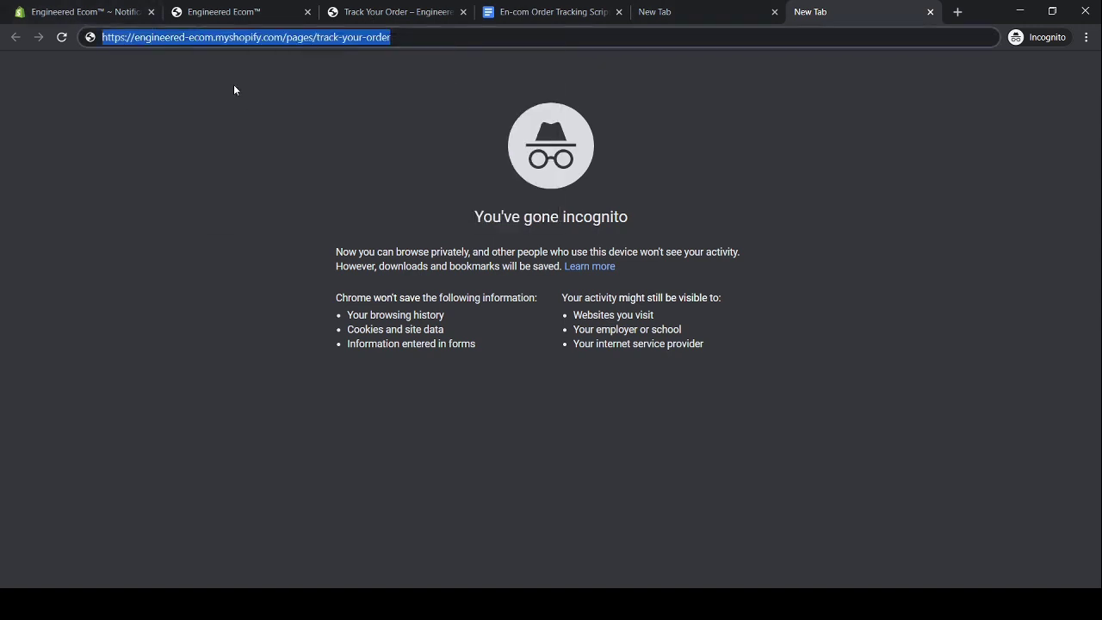
left_click(526, 19)
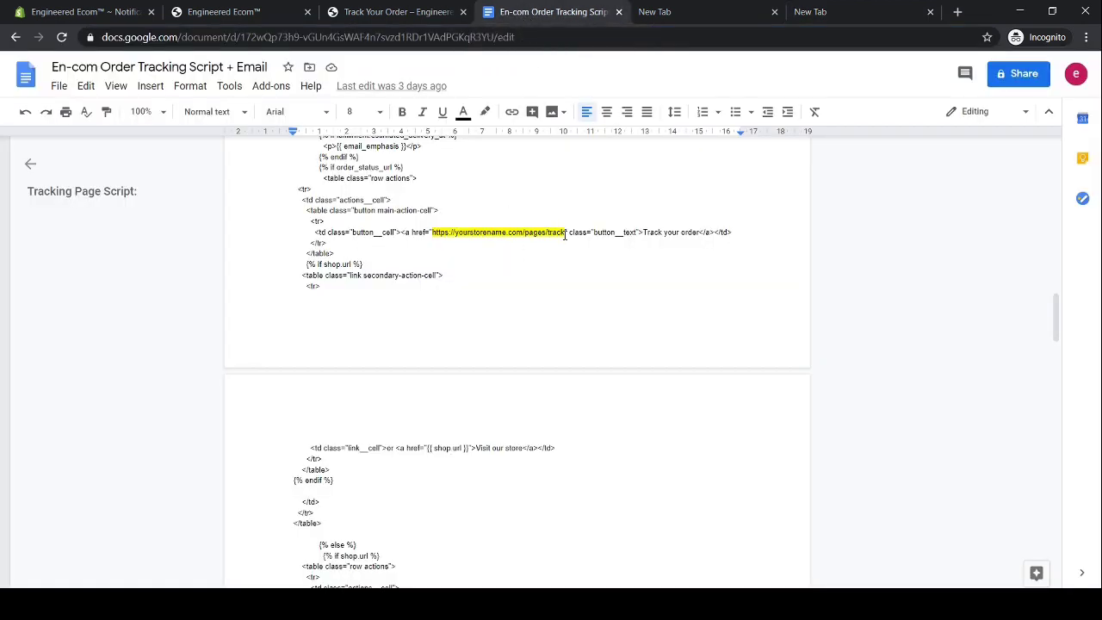
left_click_drag(566, 232, 437, 237)
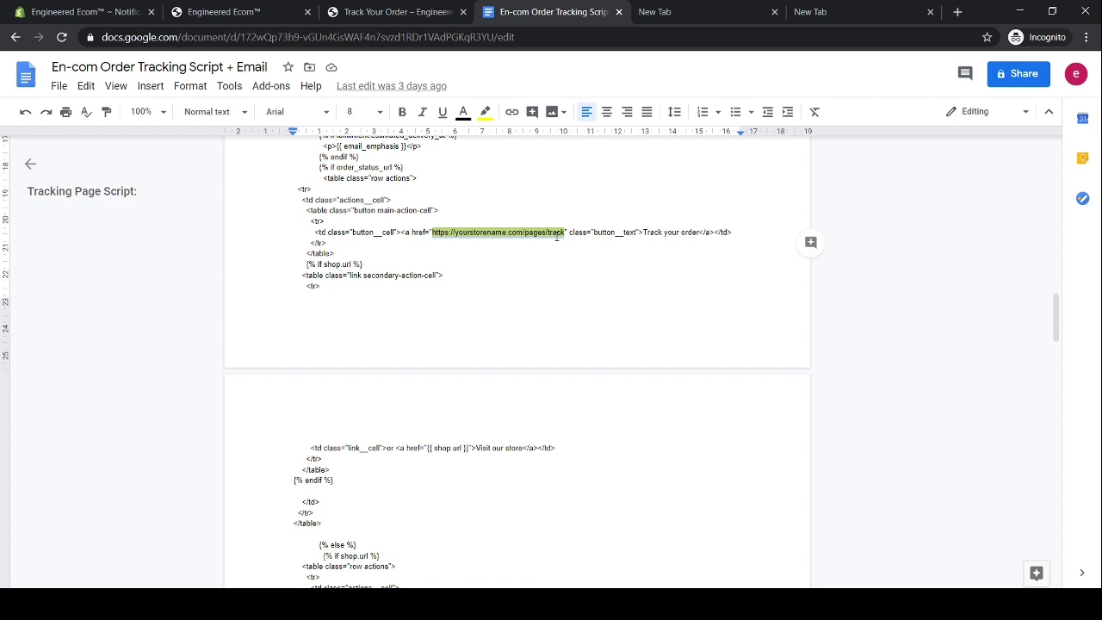
key("ctrl+v")
Step: Copy all of the email code under the "Replace Confirmation Email:" heading, through to the end of the document
scroll(480, 288, "up", 1)
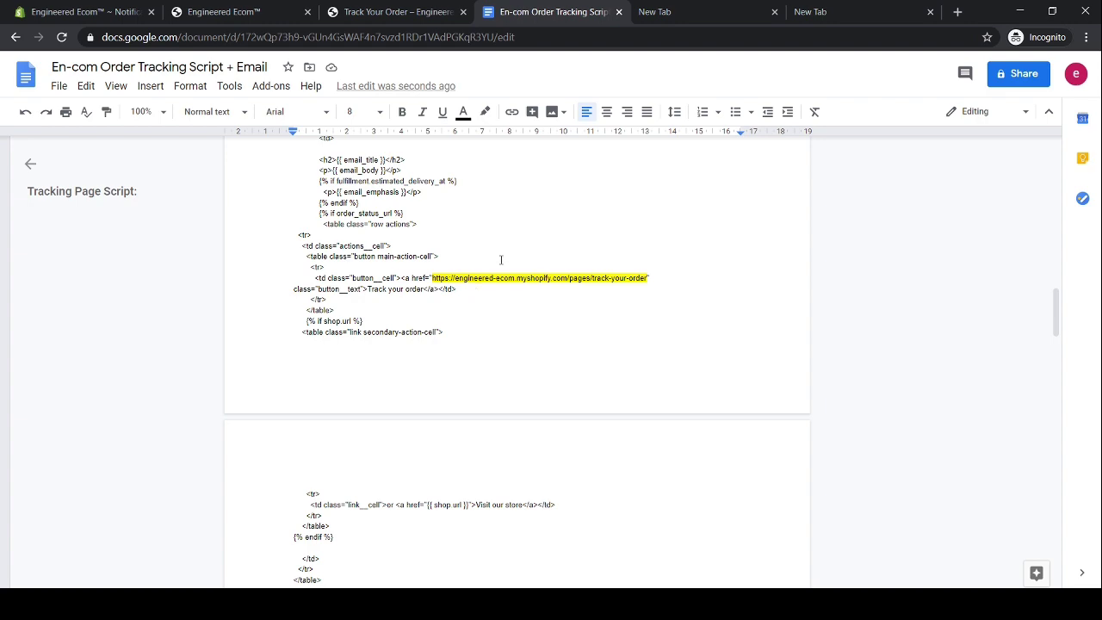
scroll(507, 241, "down", 12)
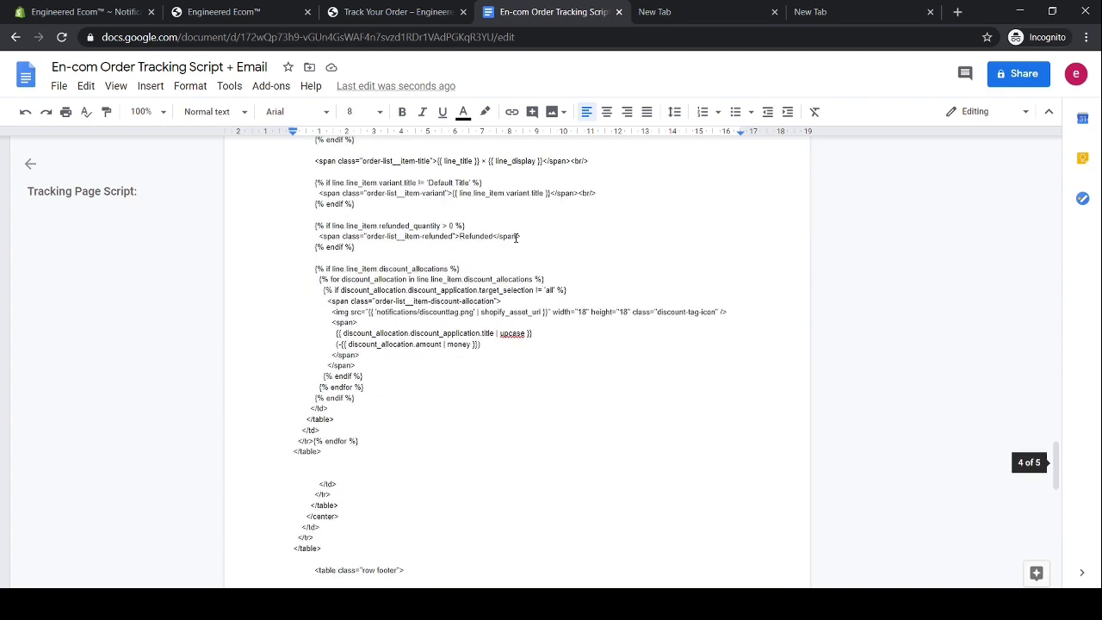
scroll(515, 238, "down", 3)
scroll(446, 337, "down", 6)
scroll(447, 337, "up", 2)
left_click_drag(320, 393, 294, 198)
right_click(329, 221)
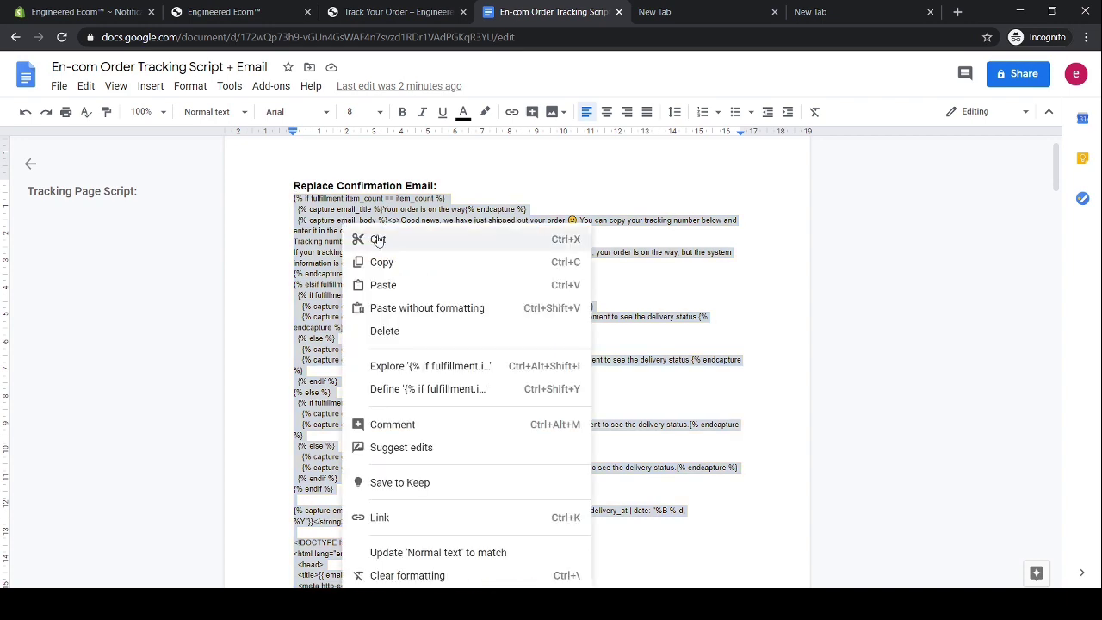
left_click(406, 262)
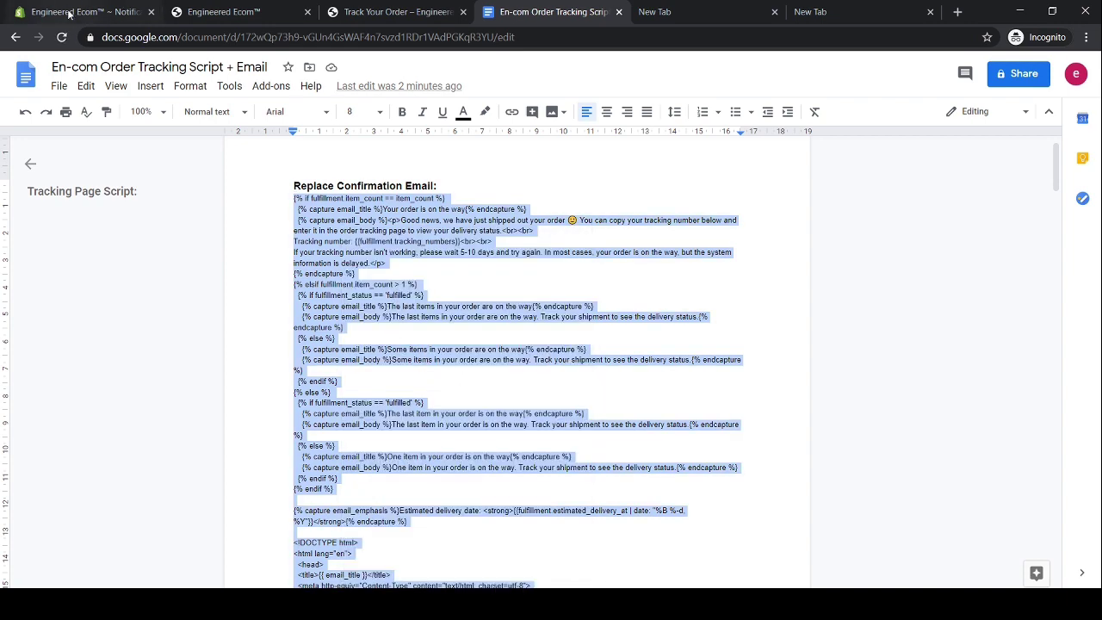
Step: Return to the Shopify admin, replace the Shipping confirmation email's entire HTML body with the copied code, and save the template
left_click(84, 11)
scroll(386, 265, "down", 2)
left_click(386, 265)
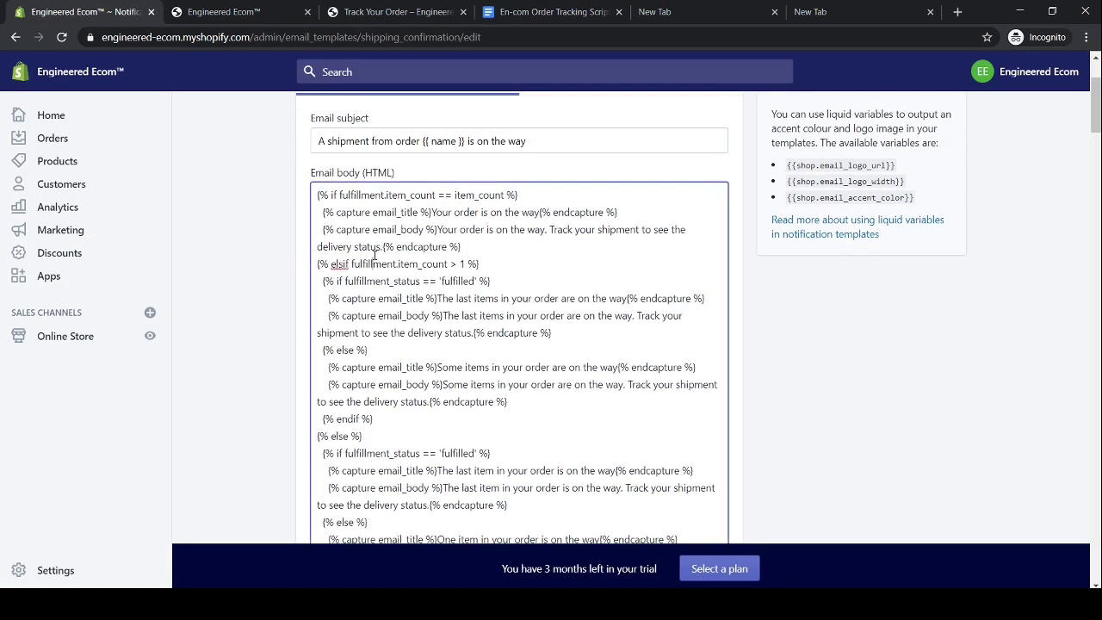
key("ctrl+a")
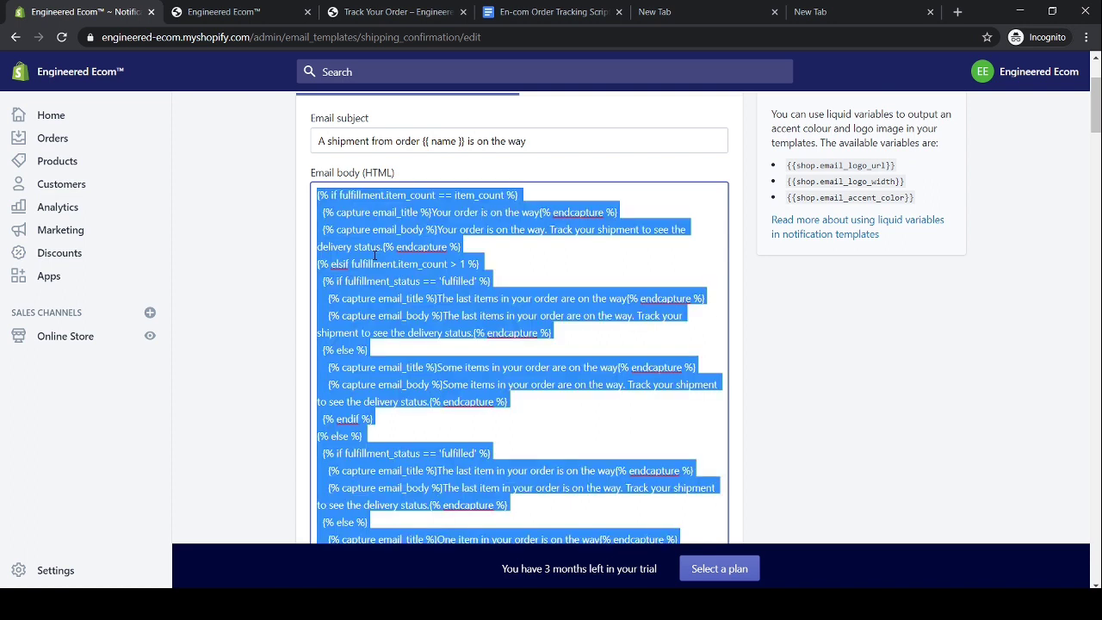
key("BackSpace")
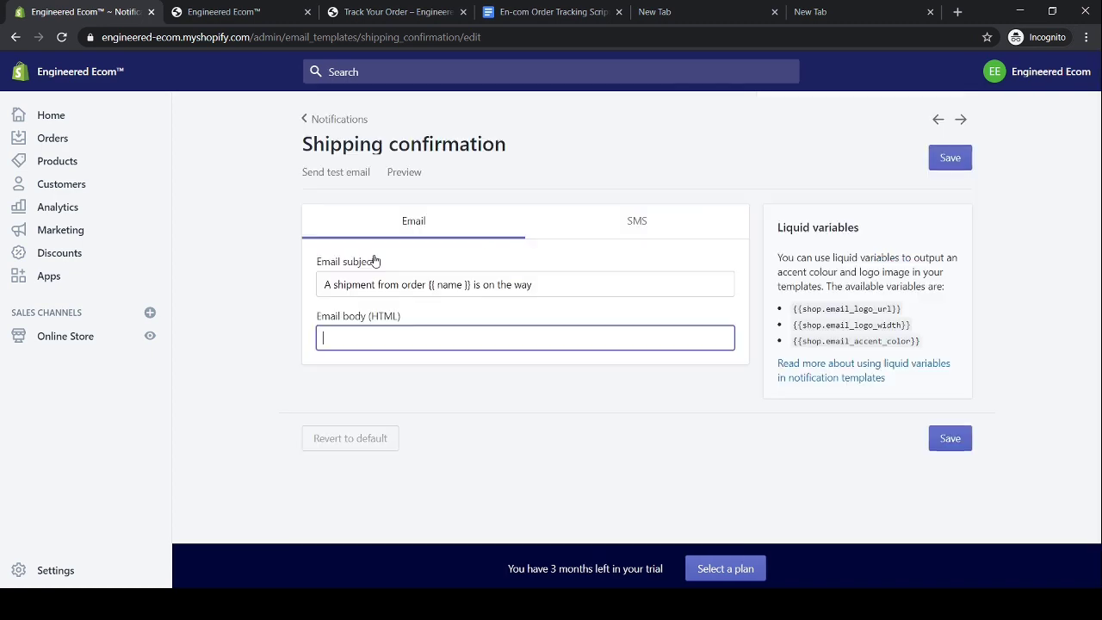
right_click(343, 341)
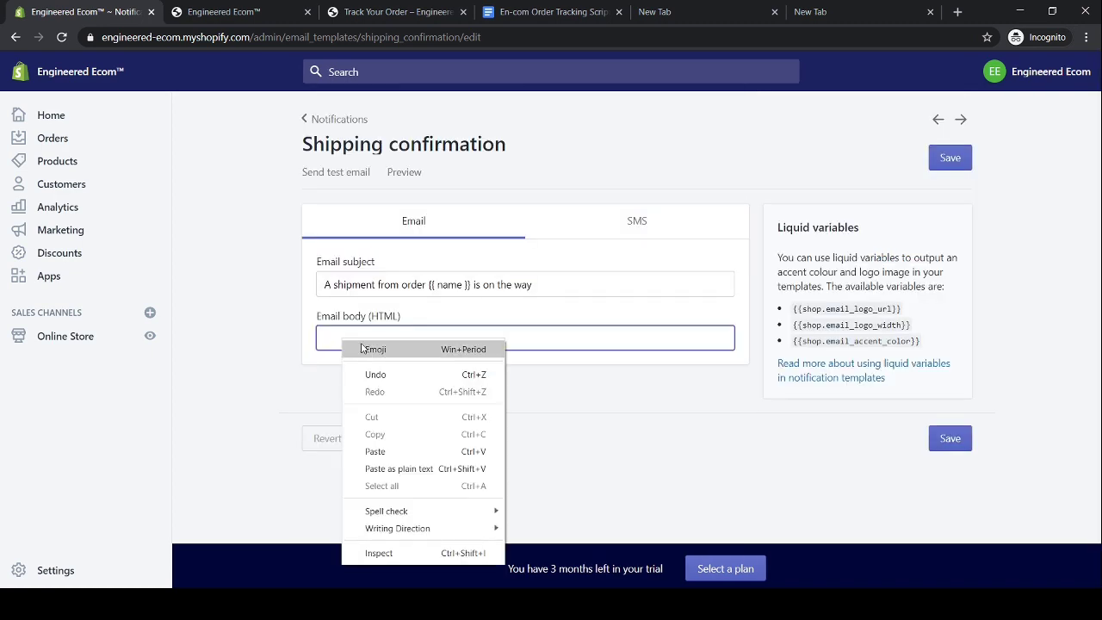
left_click(376, 451)
scroll(848, 437, "up", 20)
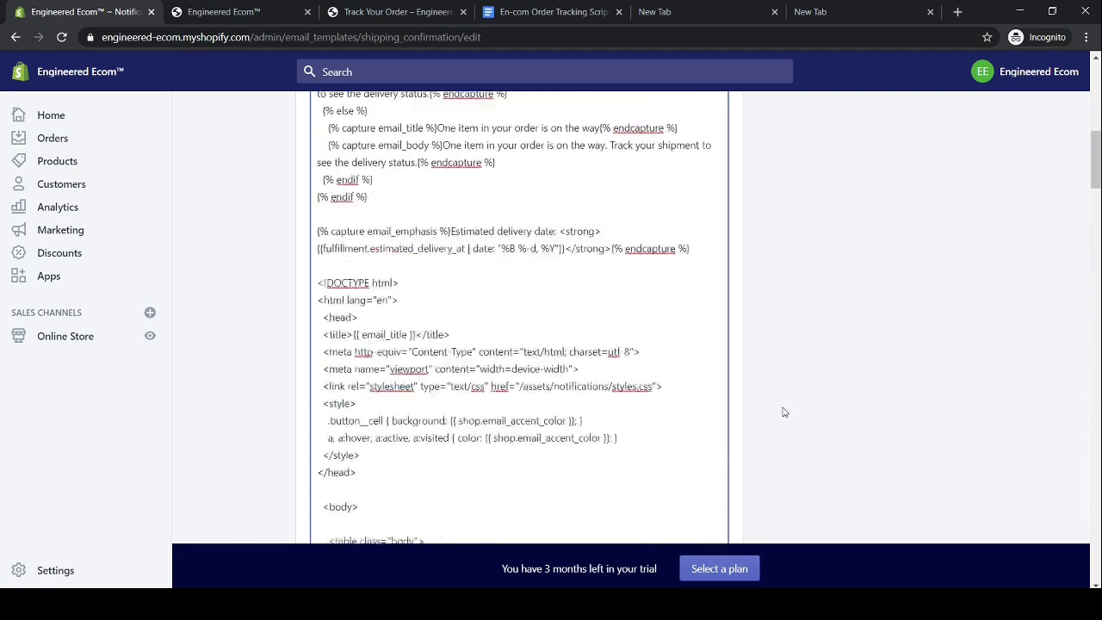
scroll(784, 412, "up", 8)
left_click(944, 159)
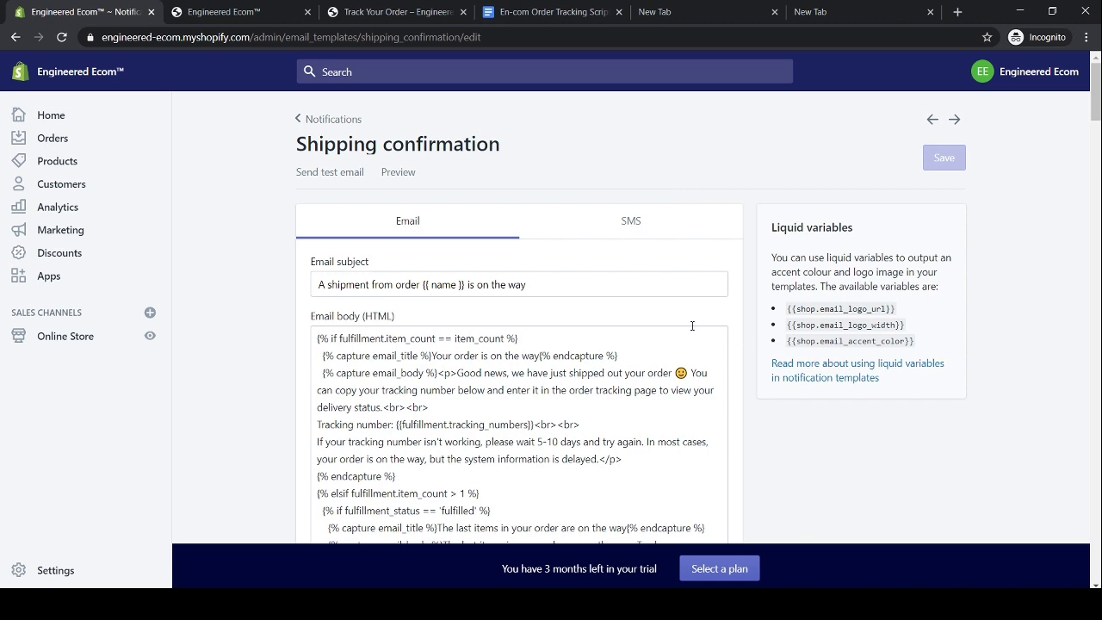
Step: Preview the updated Shipping confirmation email, checking its message, tracking number and Track your order button, then close the preview
left_click(408, 171)
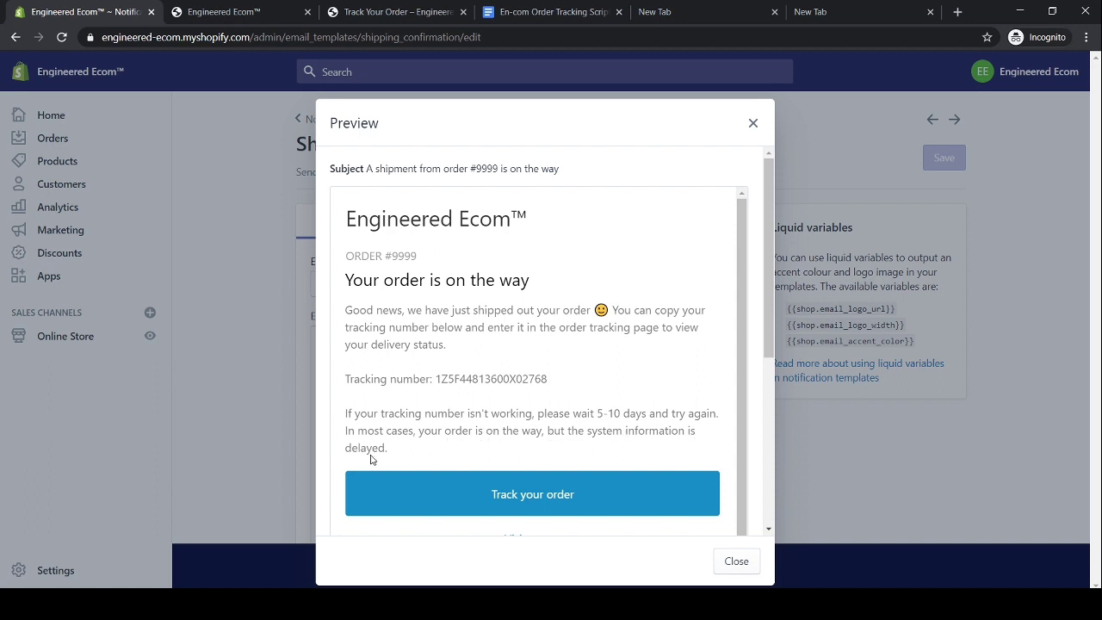
left_click(152, 356)
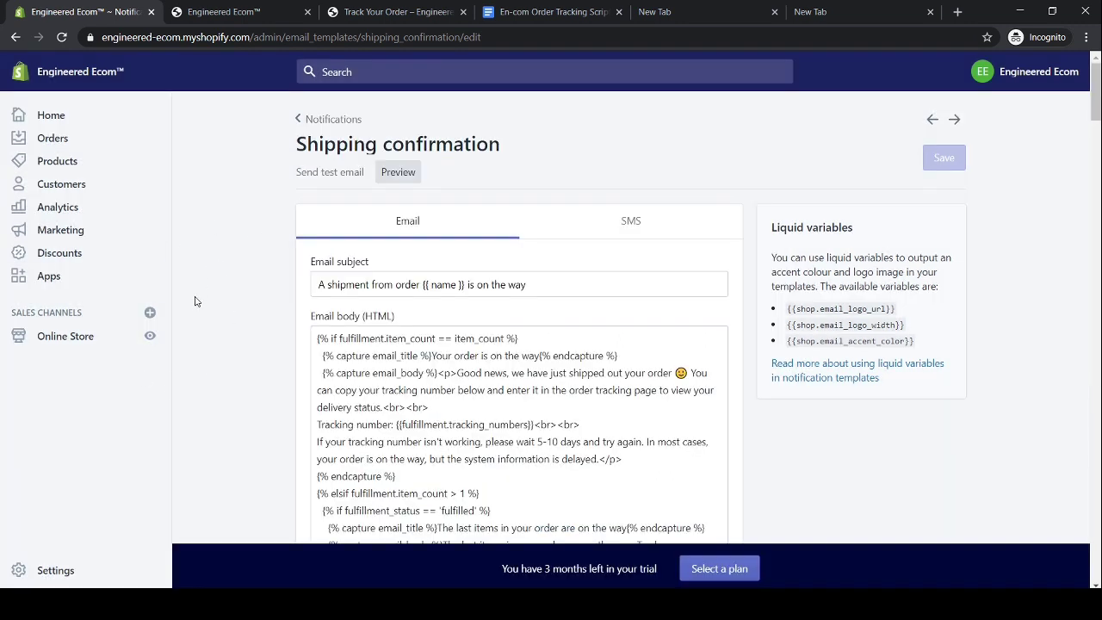
Step: Open the online store in a new browser tab and go to its Track Your Order page
right_click(152, 340)
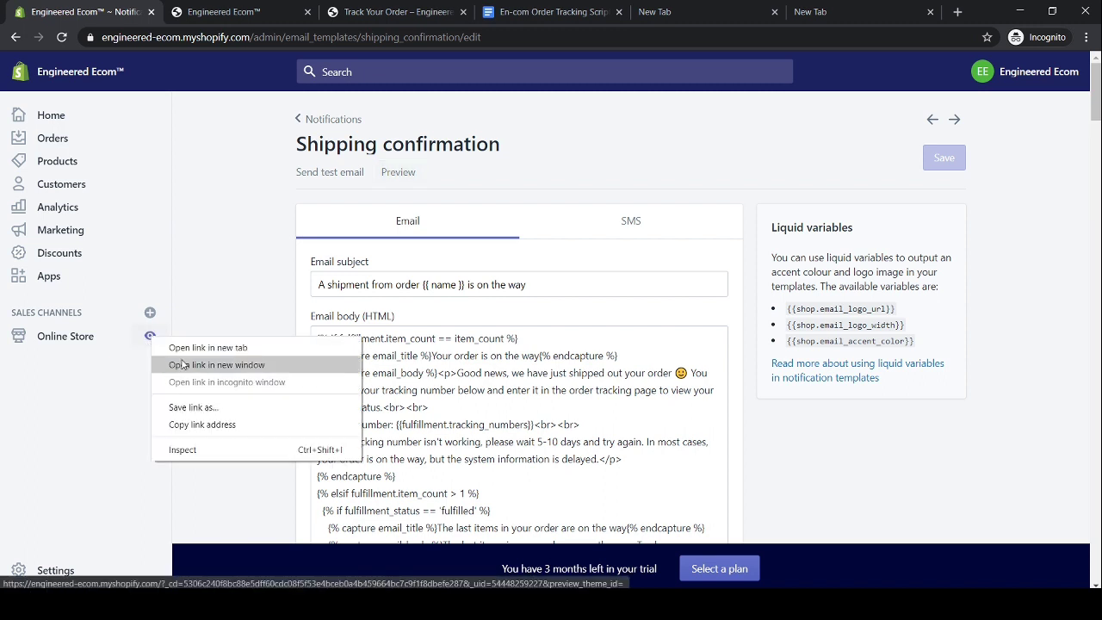
left_click(183, 353)
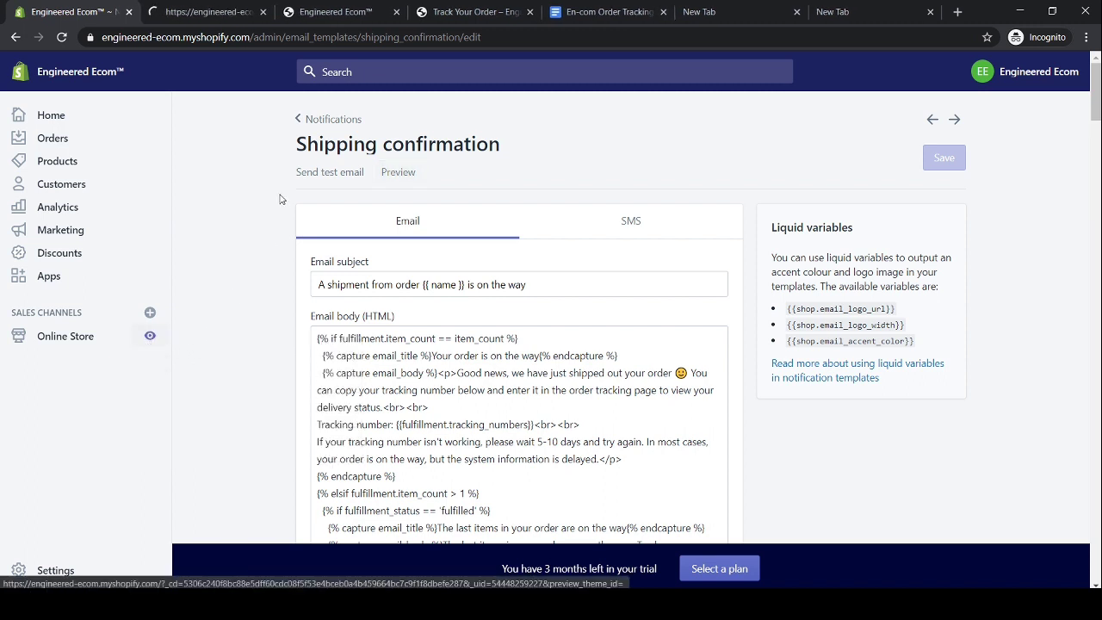
left_click(200, 14)
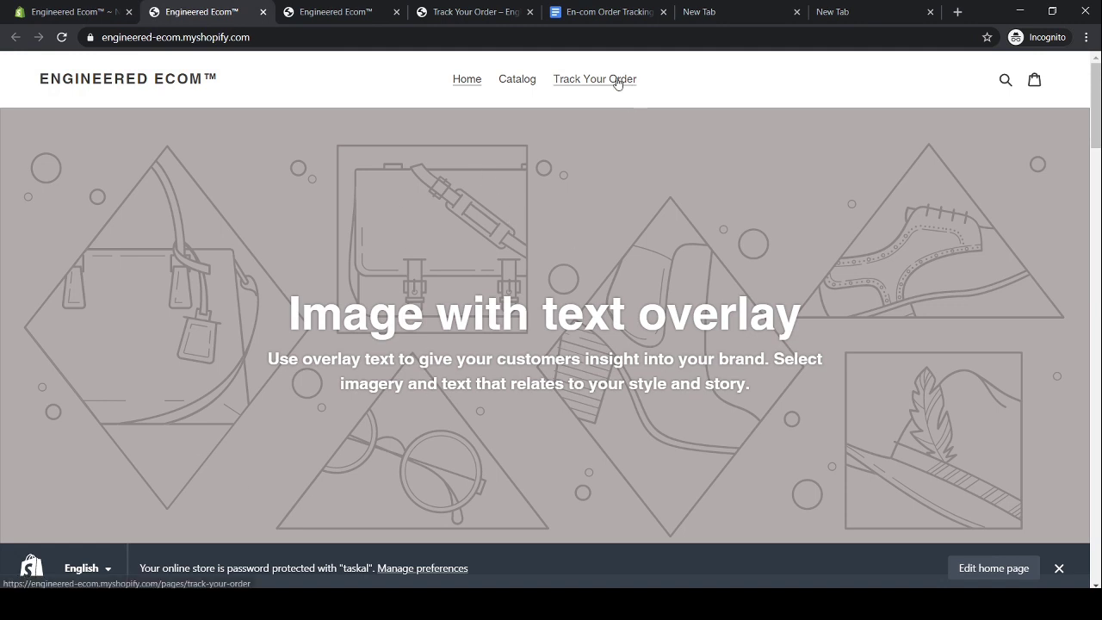
left_click(586, 80)
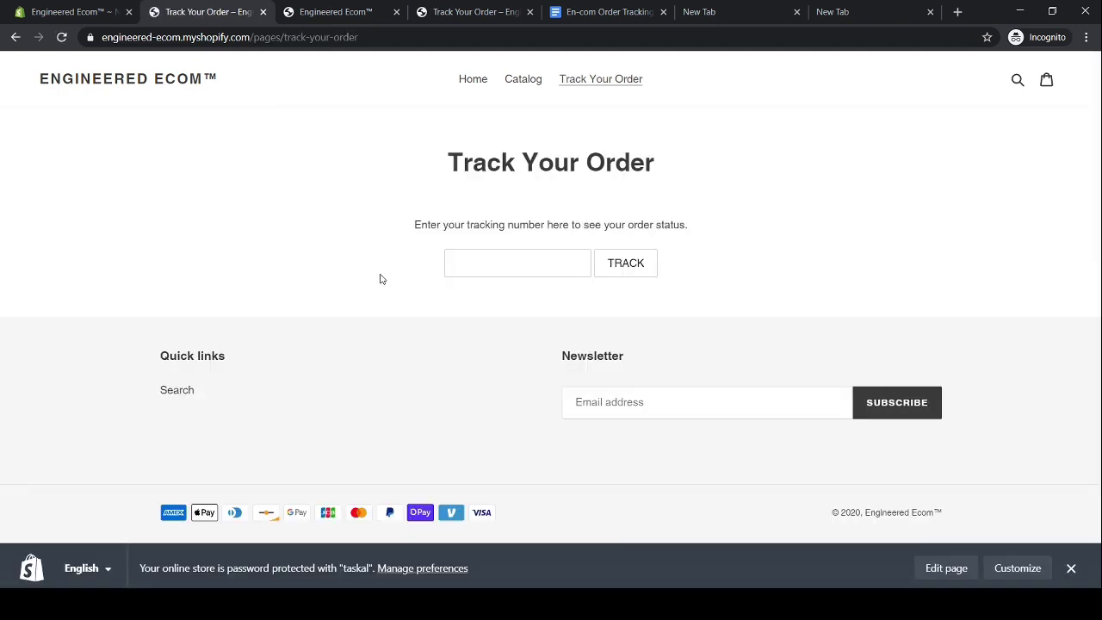
Step: Copy the sample tracking number kept in the spare browser tab and return to the store's Track Your Order page
left_click(742, 15)
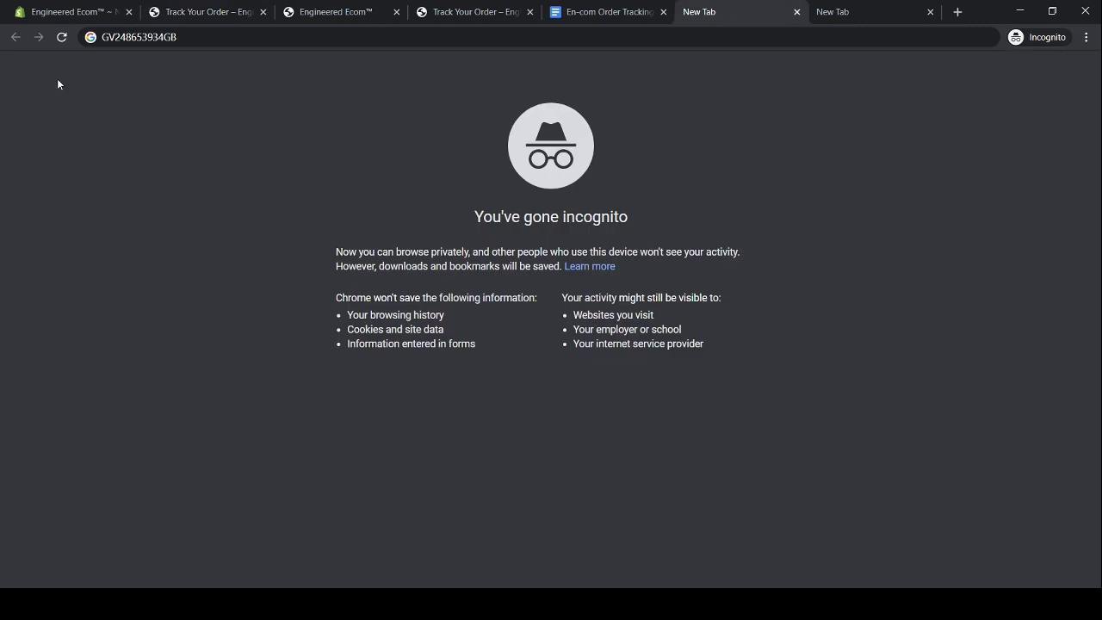
left_click(182, 40)
right_click(144, 38)
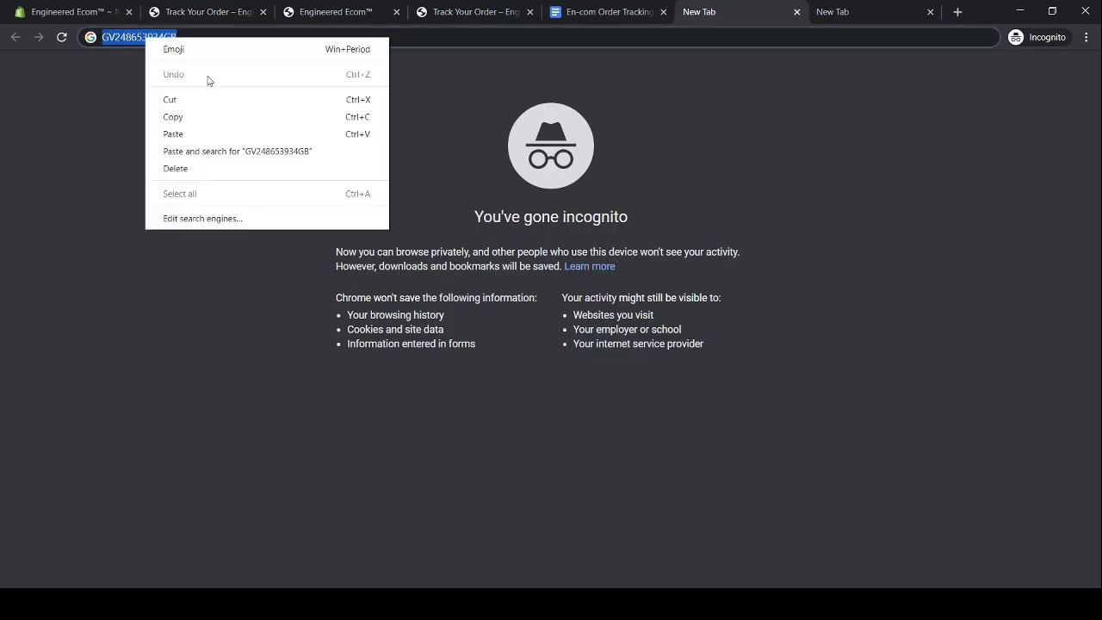
left_click(221, 126)
left_click(182, 15)
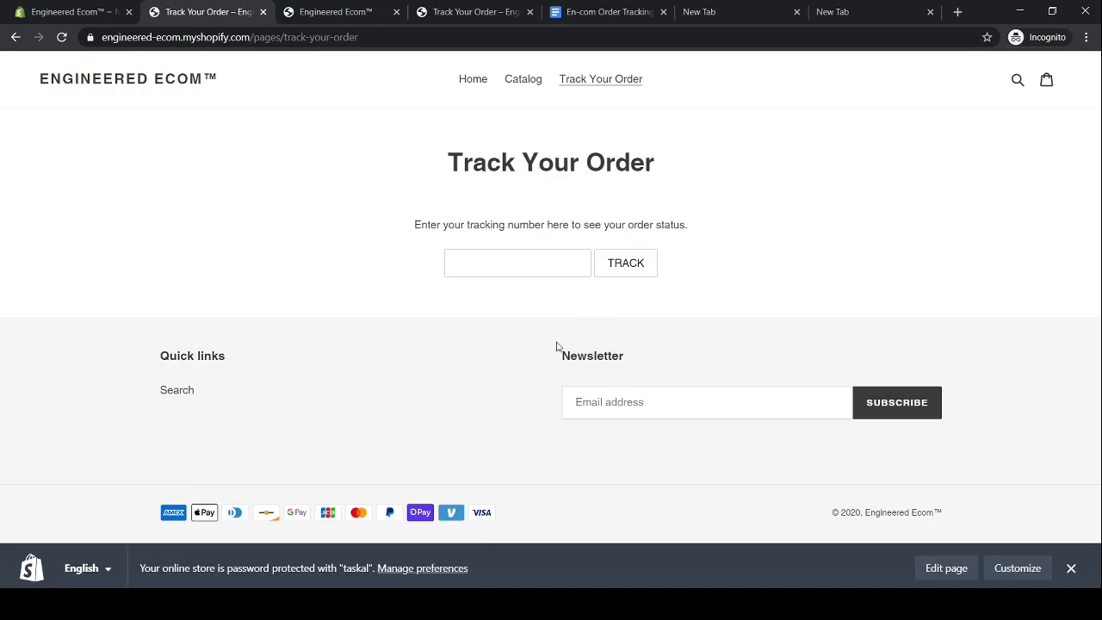
Step: Paste the copied sample tracking number into the Track Your Order page, run the tracking lookup, and review the delivery details
left_click(475, 261)
right_click(474, 262)
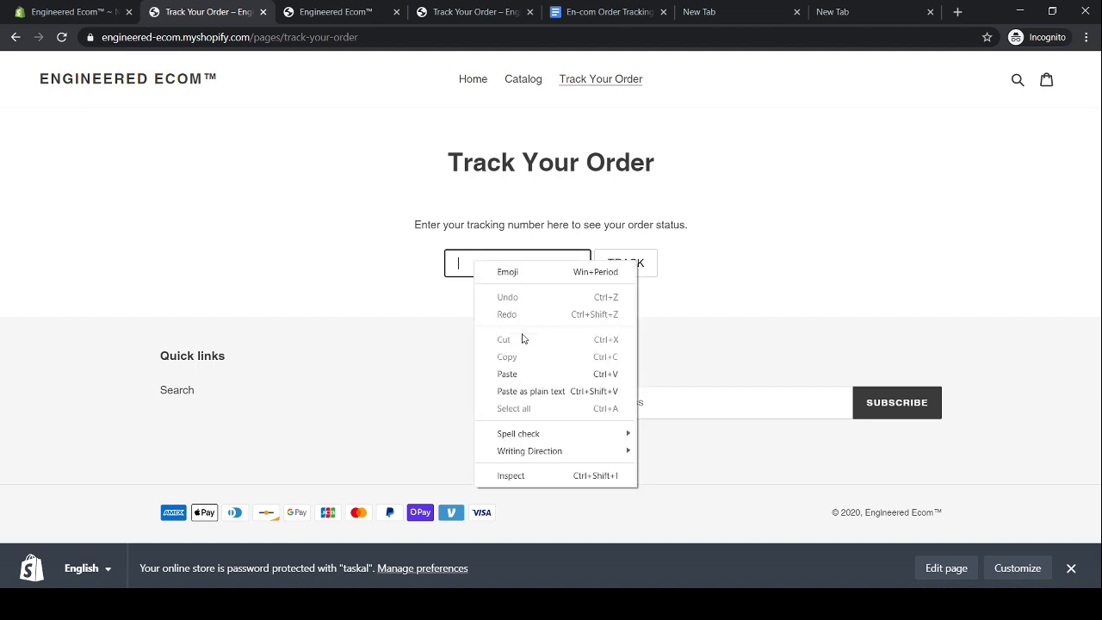
left_click(526, 374)
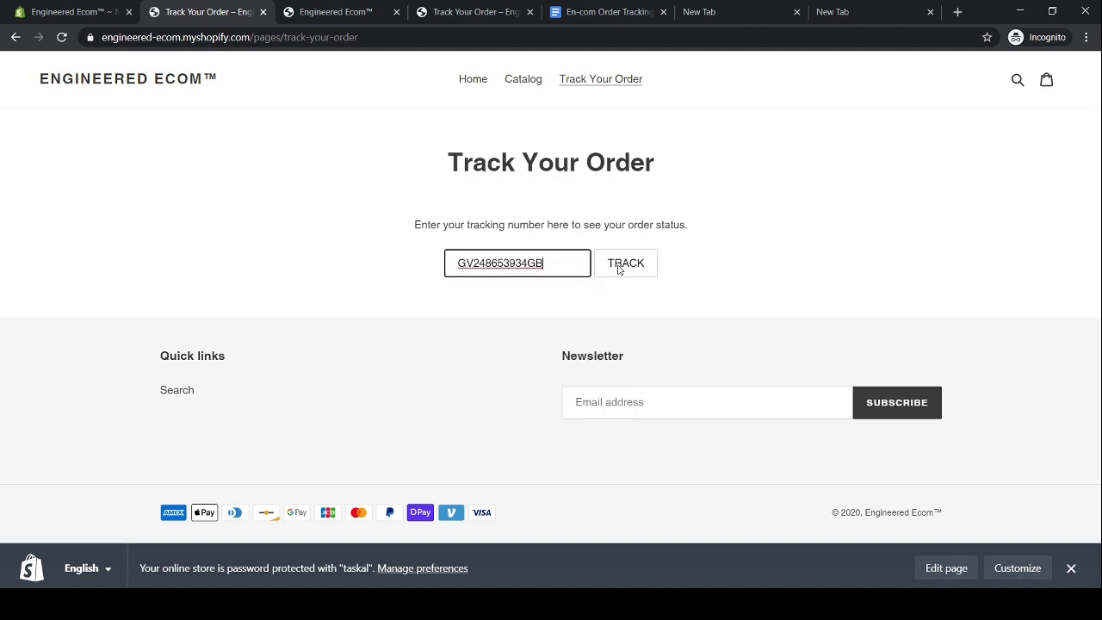
left_click(618, 268)
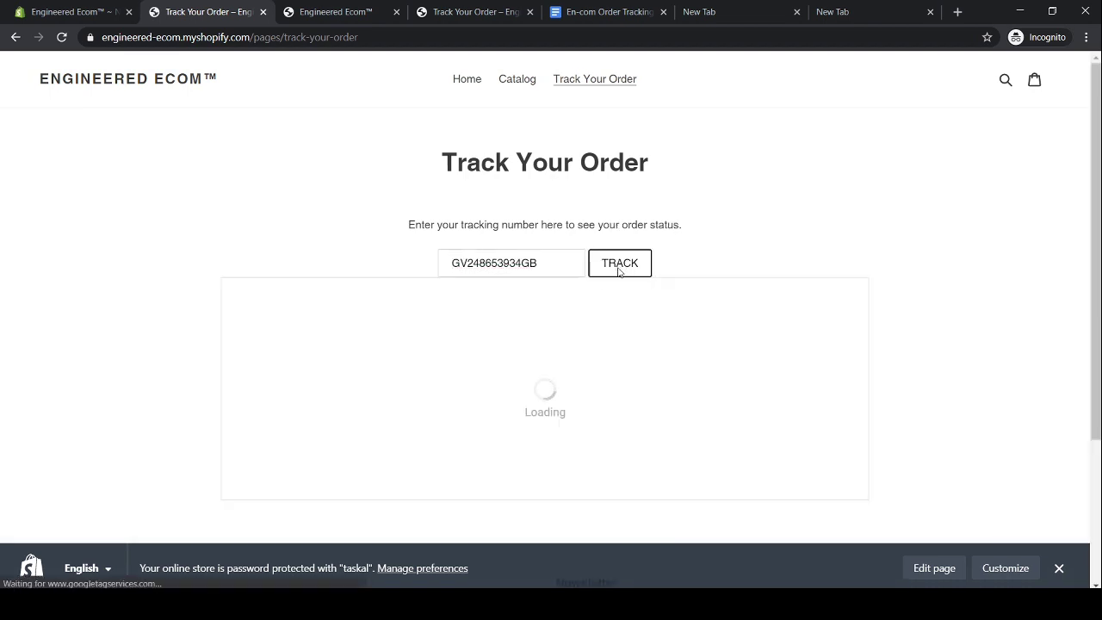
scroll(618, 273, "down", 2)
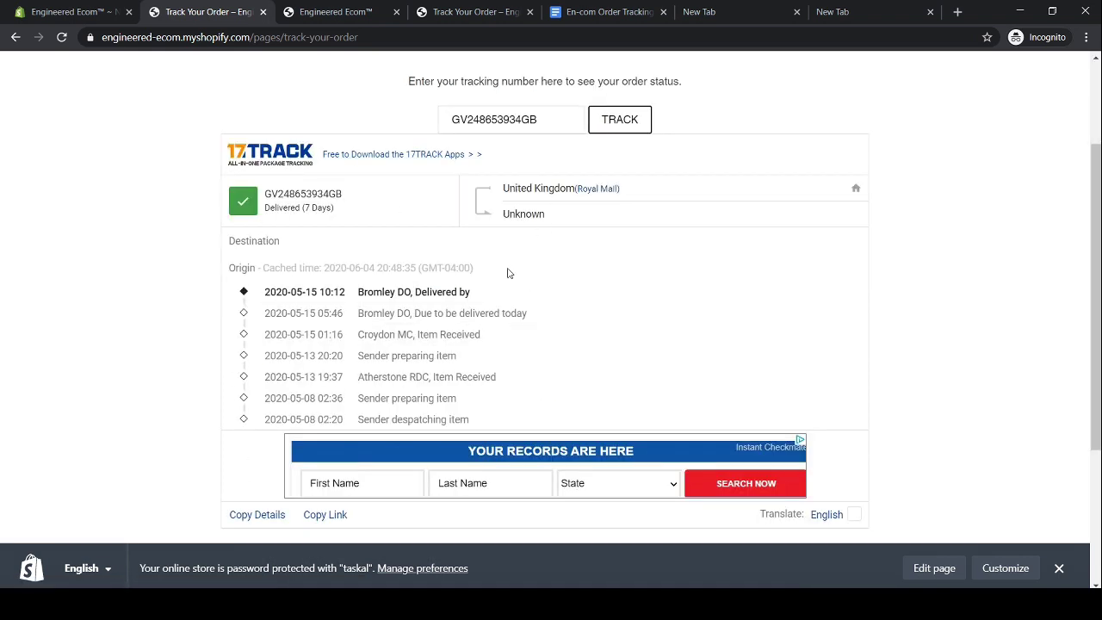
scroll(508, 273, "up", 2)
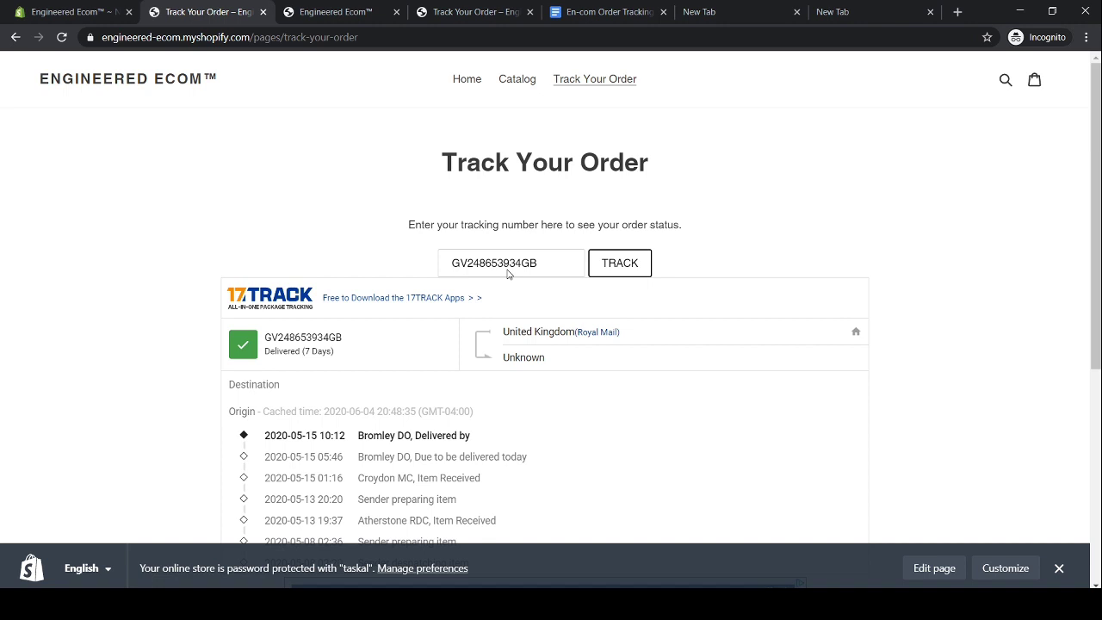
Step: Return to the Shopify admin and send a test email of the Shipping confirmation notification
key("ctrl+shift+Tab")
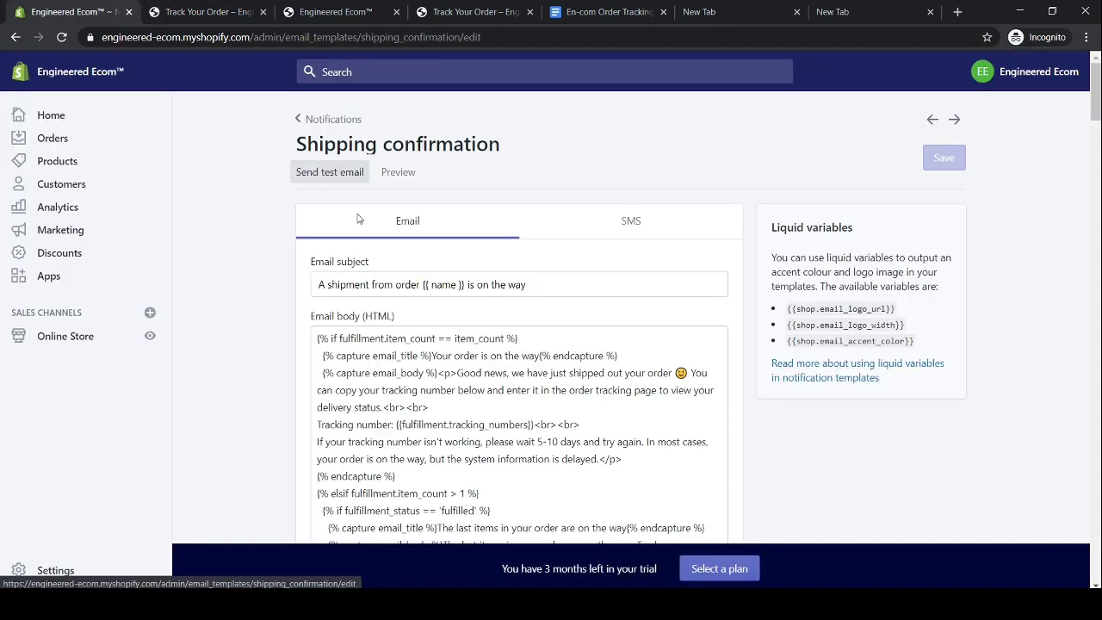
left_click(325, 173)
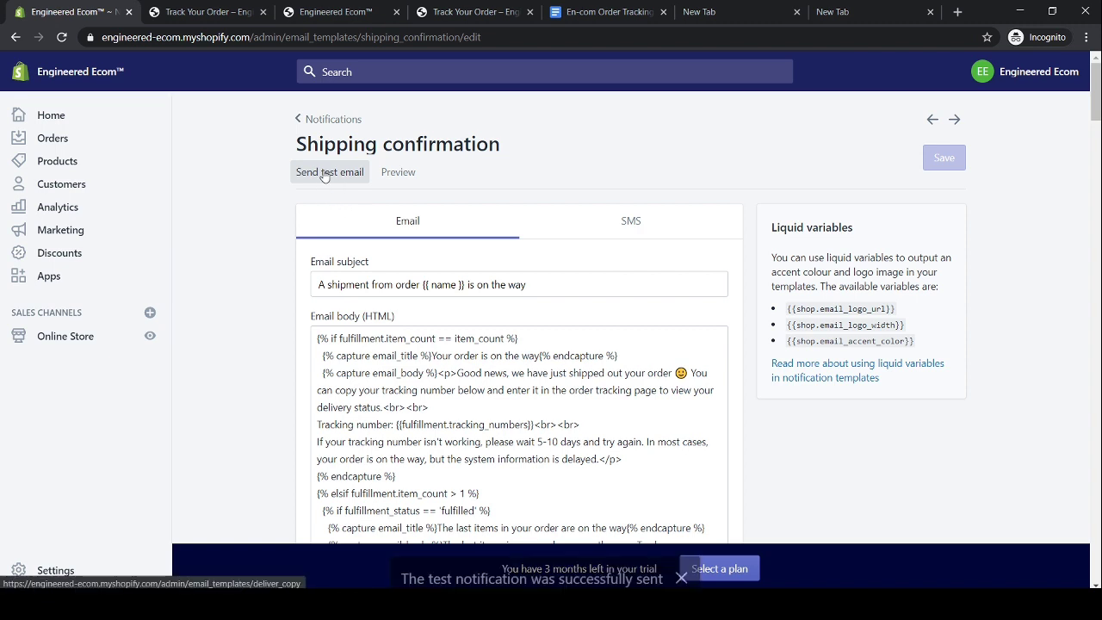